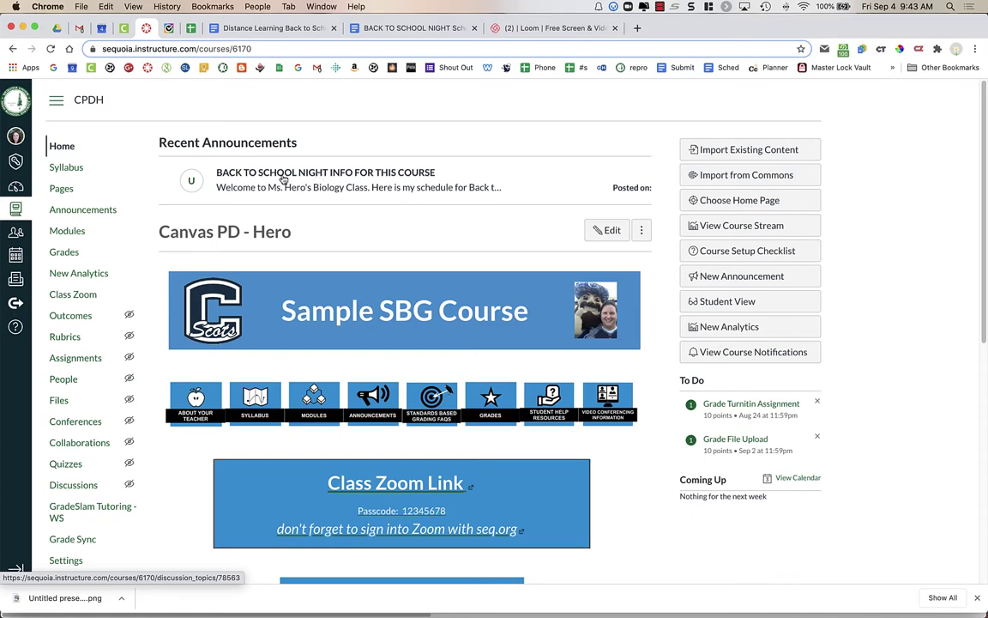
Step: Open the 'BACK TO SCHOOL NIGHT INFO FOR THIS COURSE' announcement from Recent Announcements
{"action": "left_click", "coordinate": [283, 176]}
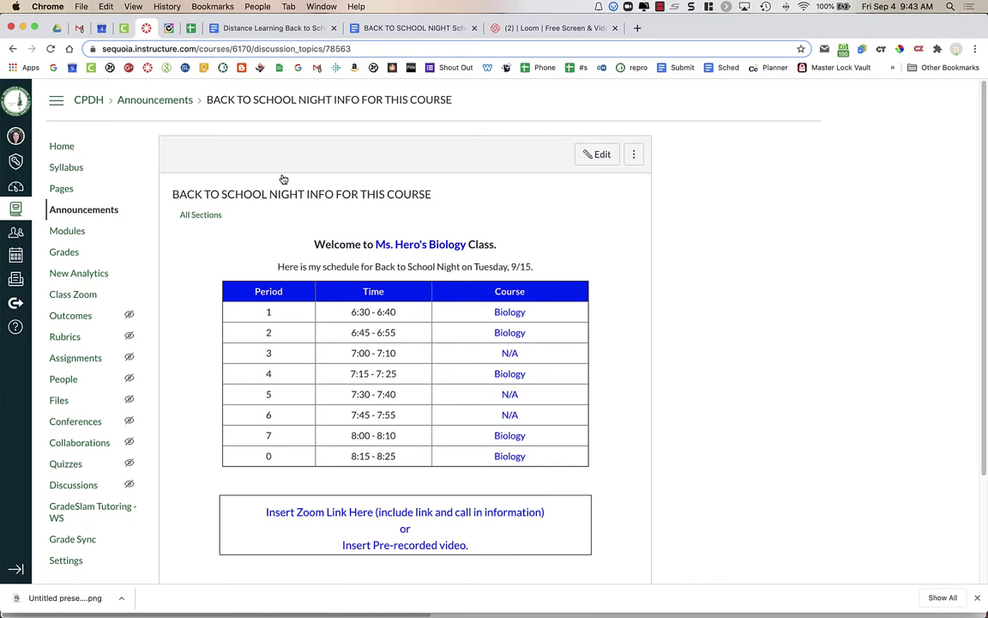
Step: Edit the announcement and review its Biology/N/A period table and the Zoom-link placeholder box
{"action": "left_click", "coordinate": [598, 158]}
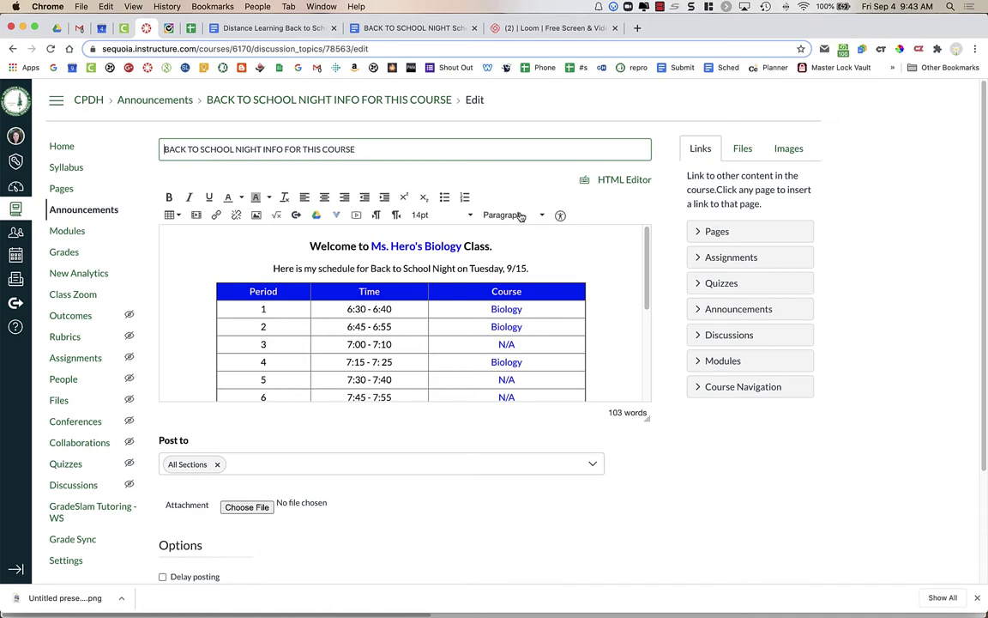
{"action": "left_click", "coordinate": [438, 244]}
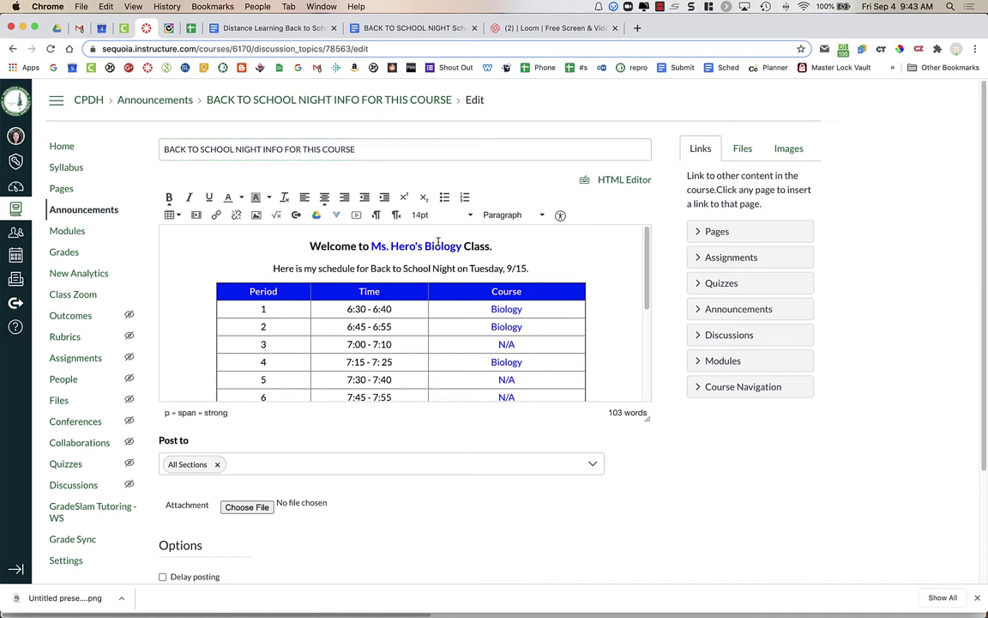
{"action": "scroll", "coordinate": [439, 245], "scroll_direction": "down", "scroll_amount": 3}
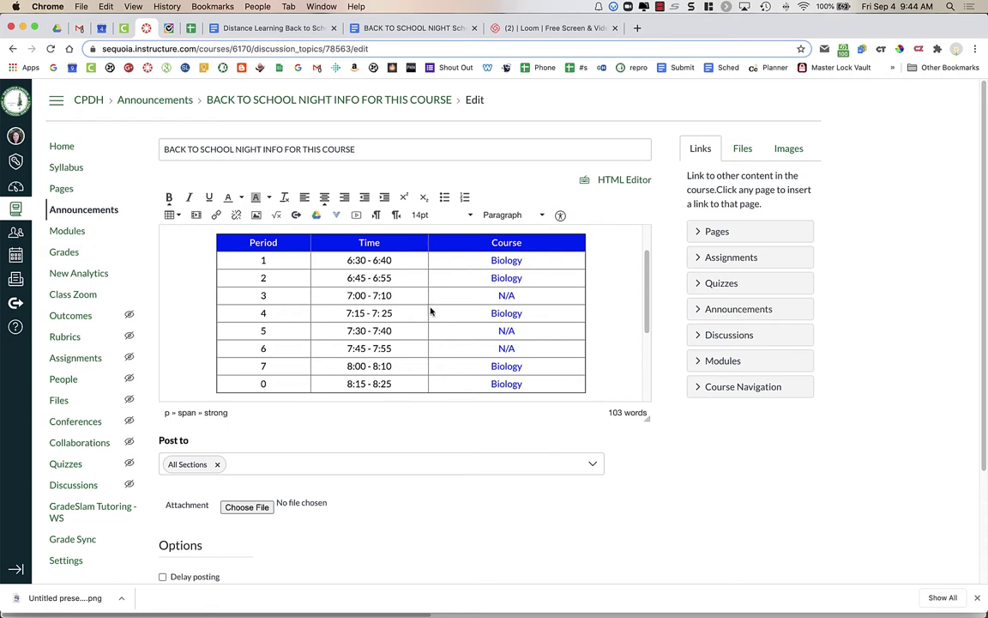
{"action": "left_click_drag", "start_coordinate": [505, 259], "coordinate": [498, 379]}
{"action": "left_click", "coordinate": [522, 331]}
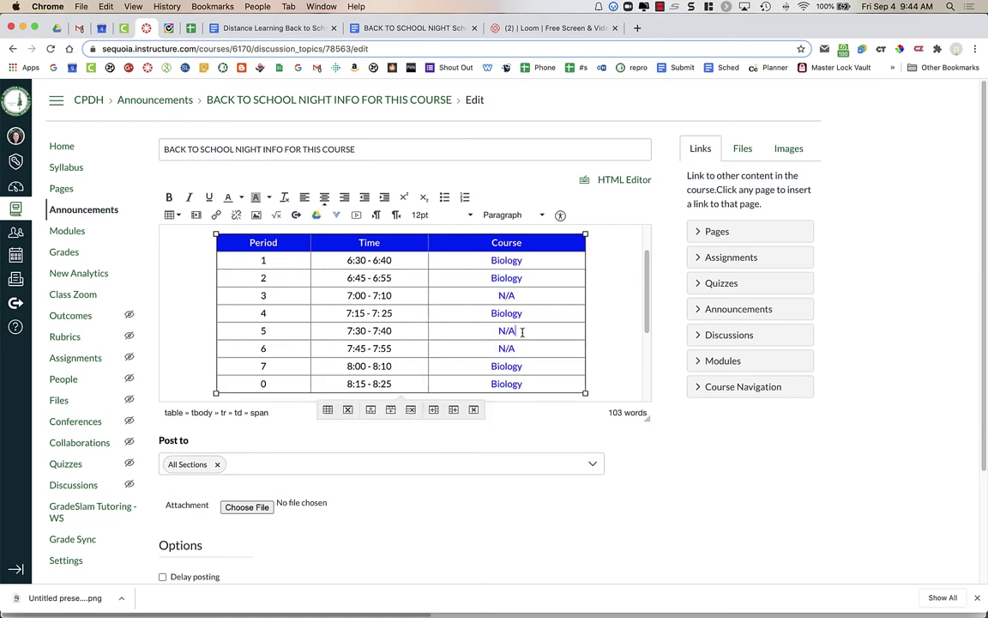
{"action": "scroll", "coordinate": [523, 331], "scroll_direction": "down", "scroll_amount": 3}
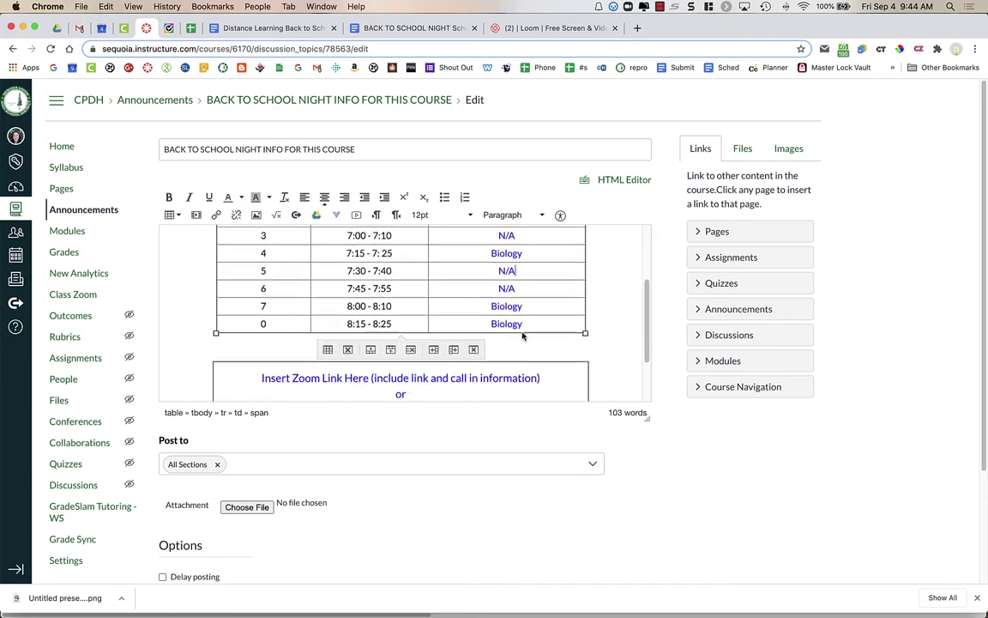
{"action": "left_click", "coordinate": [518, 341]}
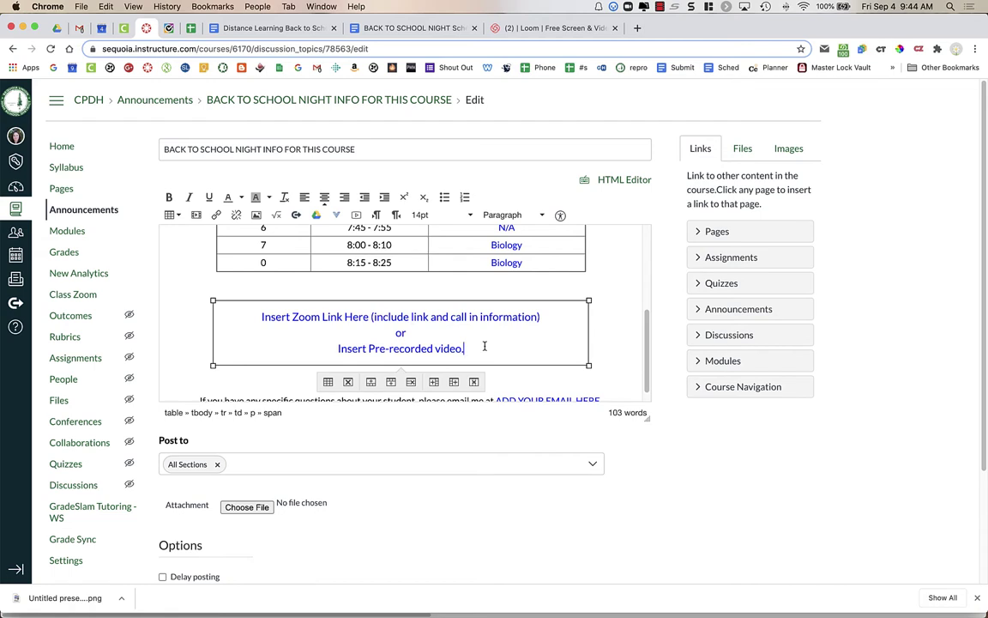
{"action": "scroll", "coordinate": [485, 346], "scroll_direction": "down", "scroll_amount": 1}
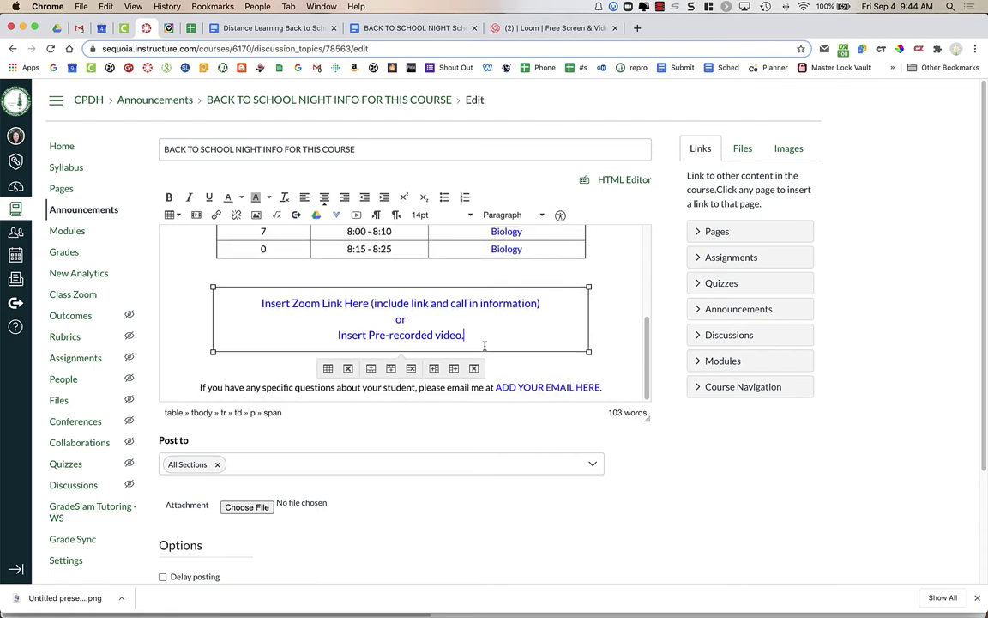
Step: Replace the ADD YOUR EMAIL HERE placeholder with the teacher's email address
{"action": "left_click", "coordinate": [496, 387]}
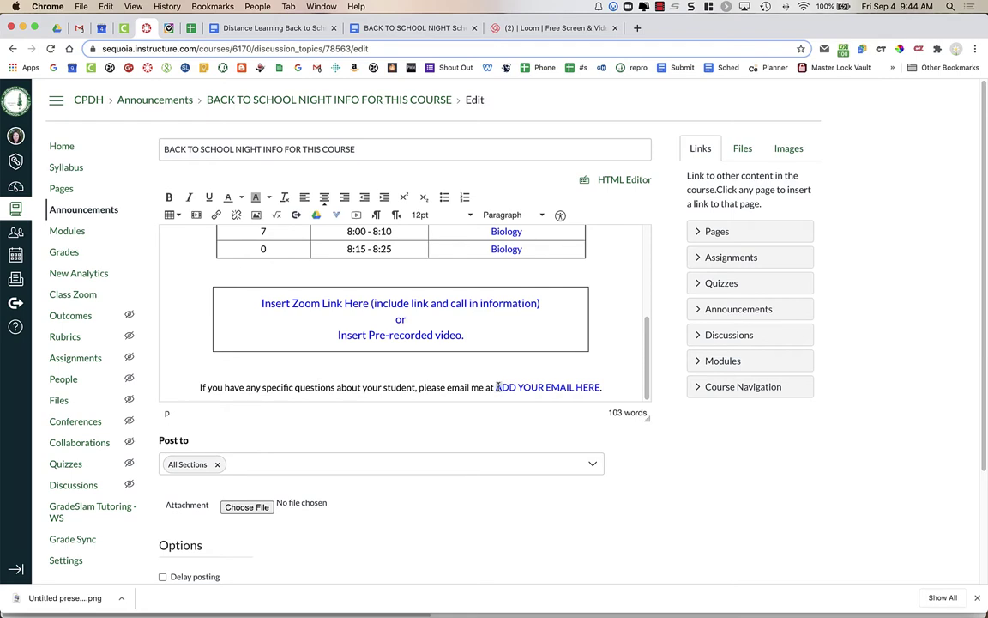
{"action": "left_click_drag", "start_coordinate": [497, 387], "coordinate": [598, 387]}
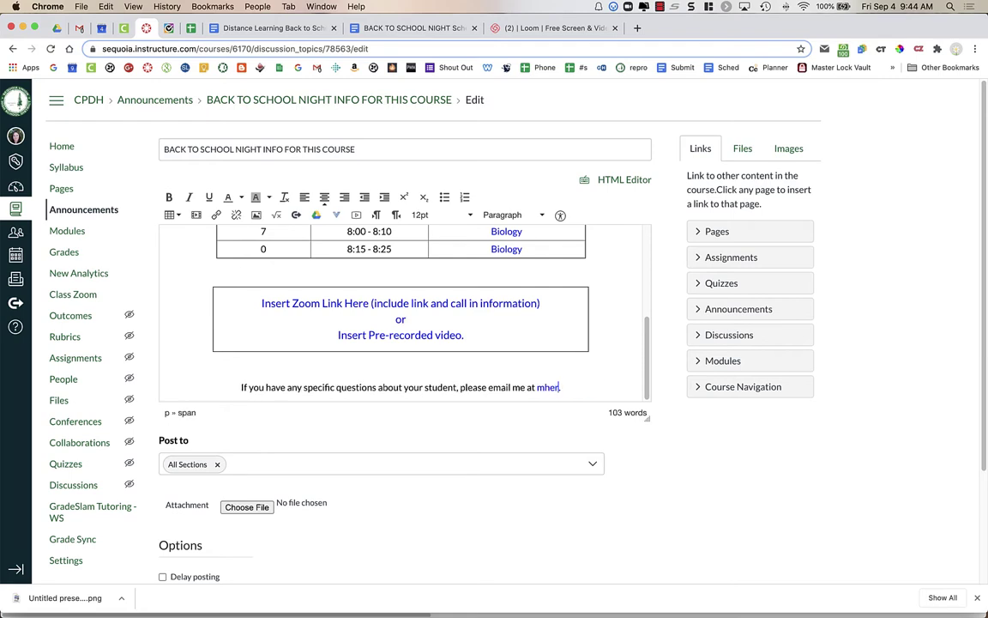
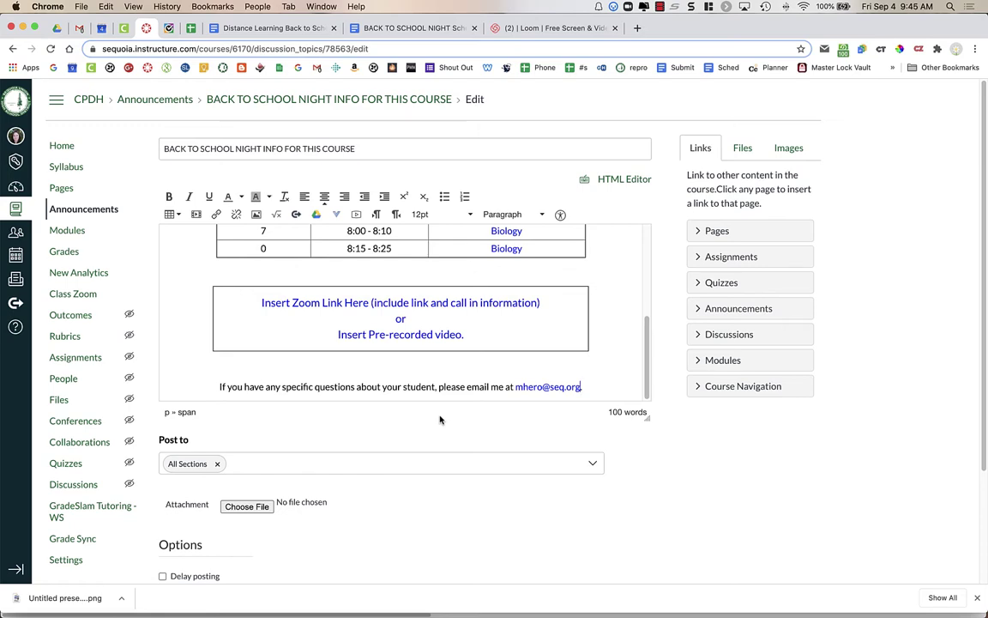
Step: Delete the Zoom link and pre-recorded video placeholder text from the box below the table
{"action": "scroll", "coordinate": [440, 419], "scroll_direction": "down", "scroll_amount": 1}
{"action": "scroll", "coordinate": [440, 418], "scroll_direction": "up", "scroll_amount": 1}
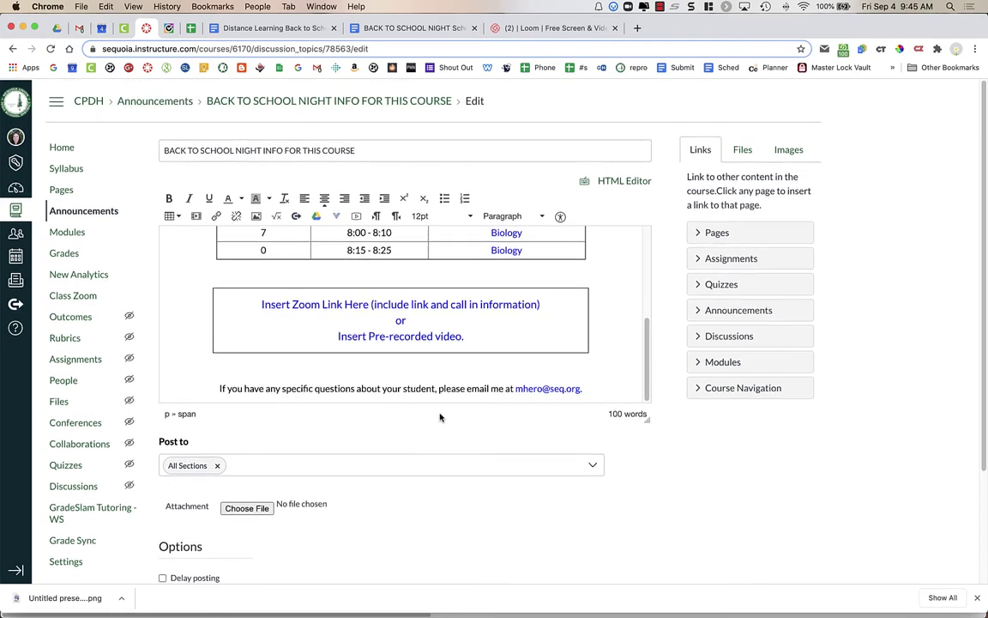
{"action": "left_click_drag", "start_coordinate": [263, 302], "coordinate": [460, 335]}
{"action": "key", "text": "BackSpace"}
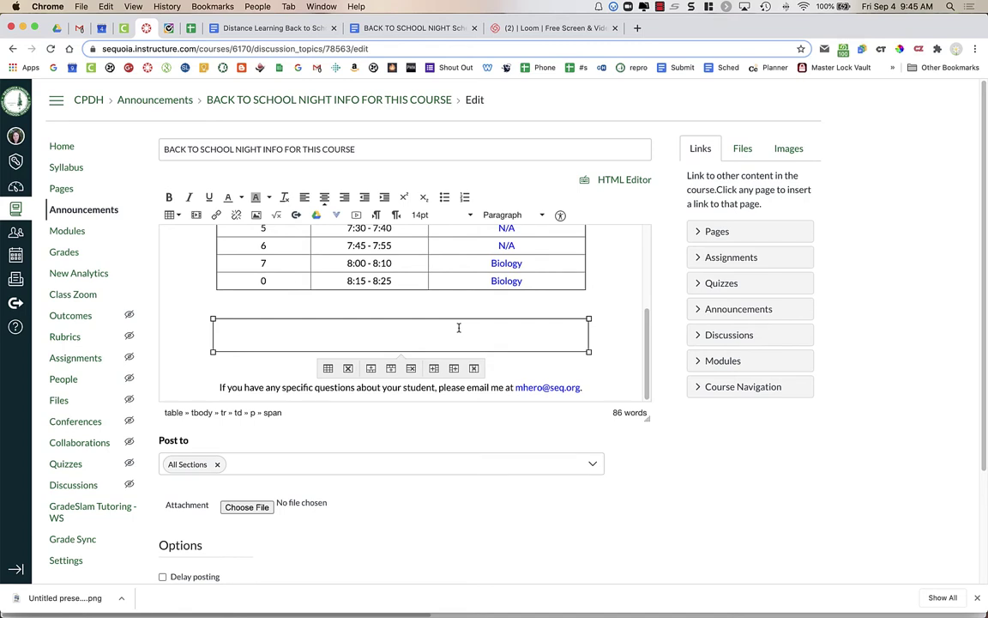
Step: Open the '1 May, 2020 - Loom Recording' in Loom's library and copy its share link
{"action": "left_click", "coordinate": [556, 28]}
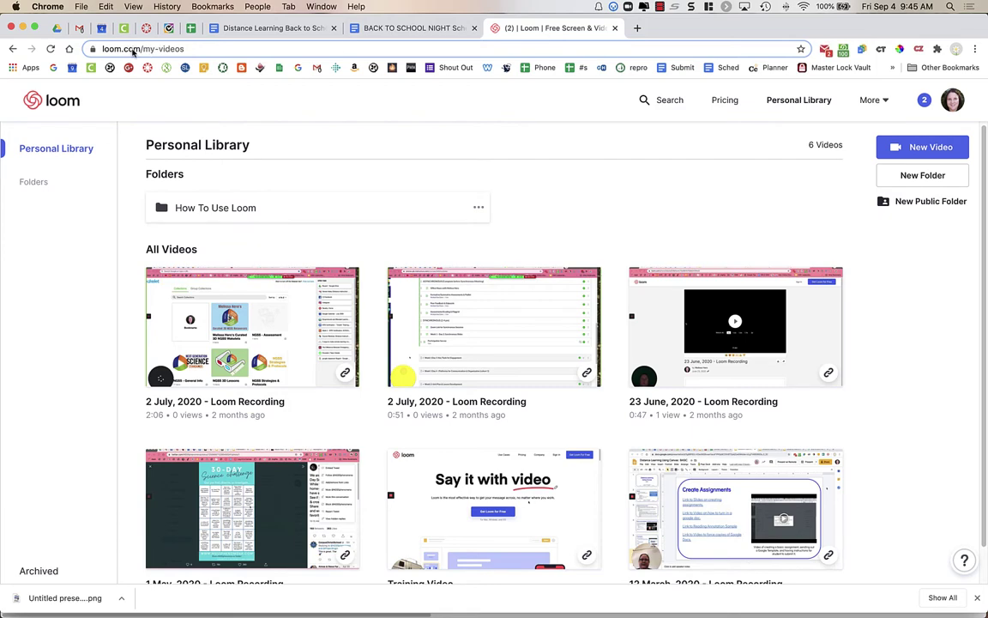
{"action": "scroll", "coordinate": [395, 401], "scroll_direction": "down", "scroll_amount": 2}
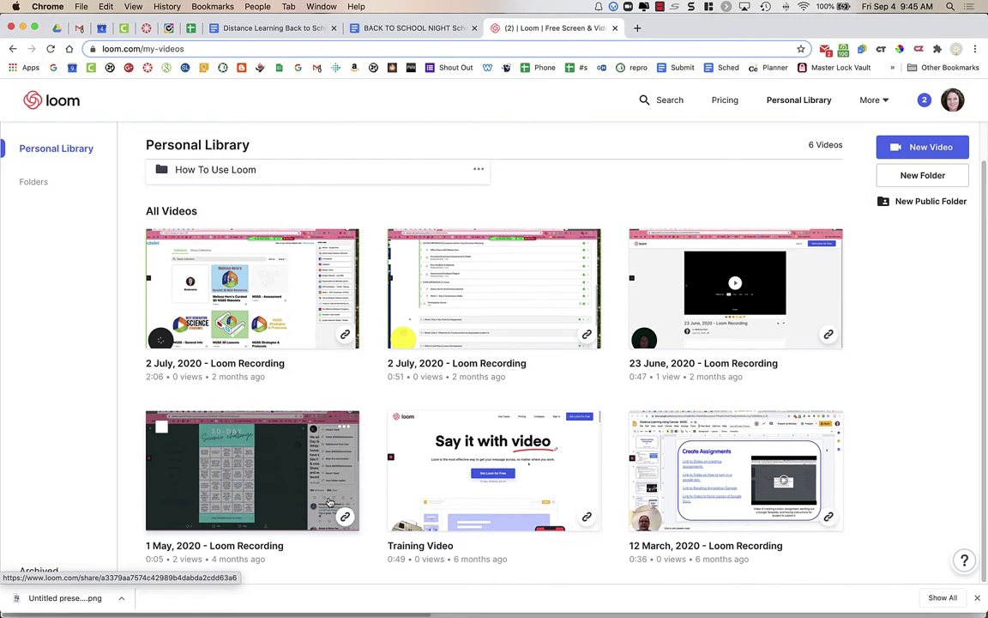
{"action": "left_click", "coordinate": [329, 504]}
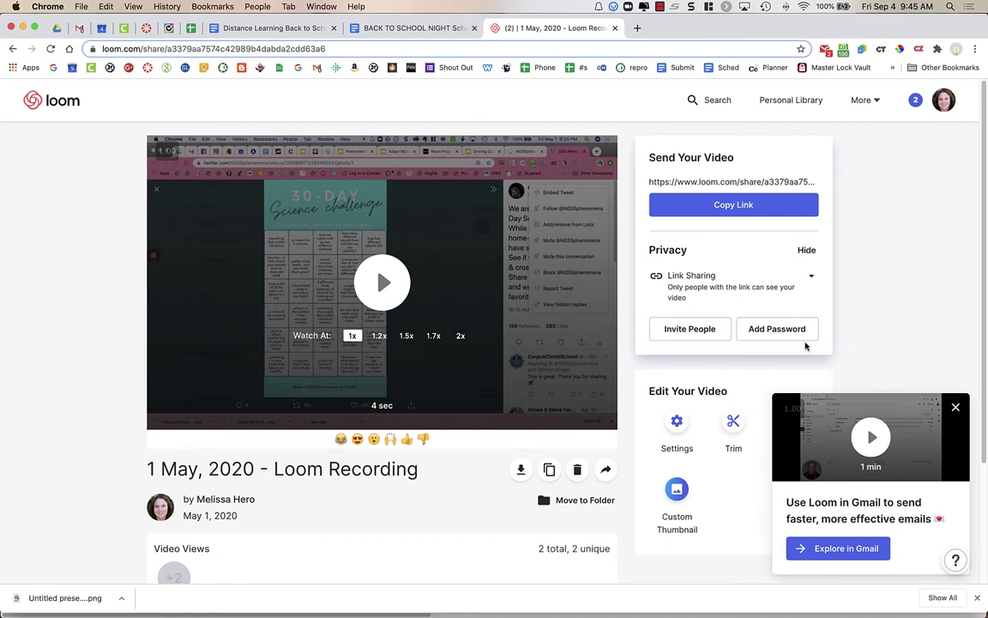
{"action": "left_click", "coordinate": [955, 407]}
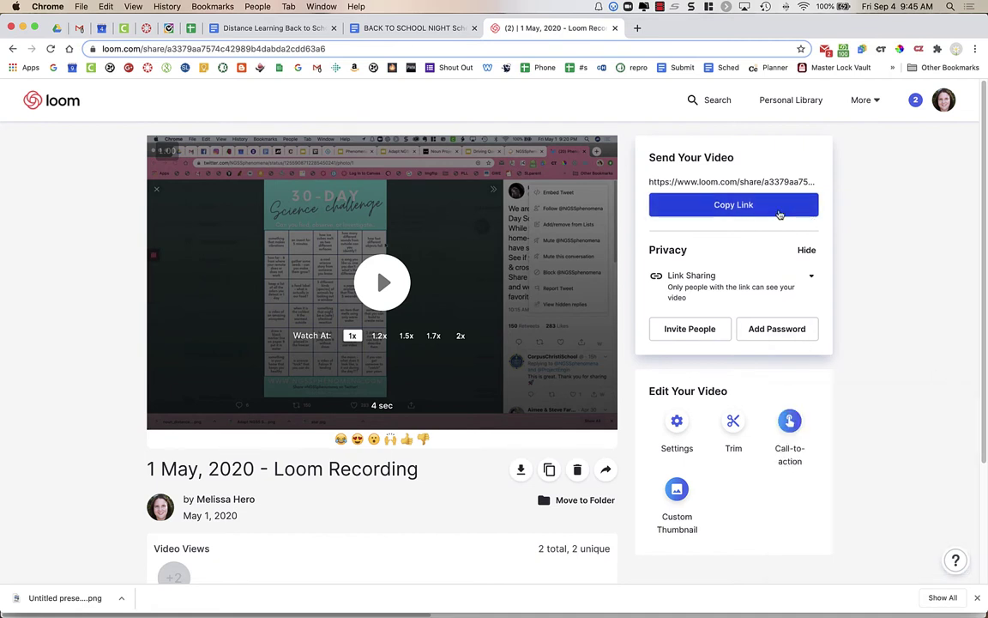
{"action": "left_click", "coordinate": [734, 209]}
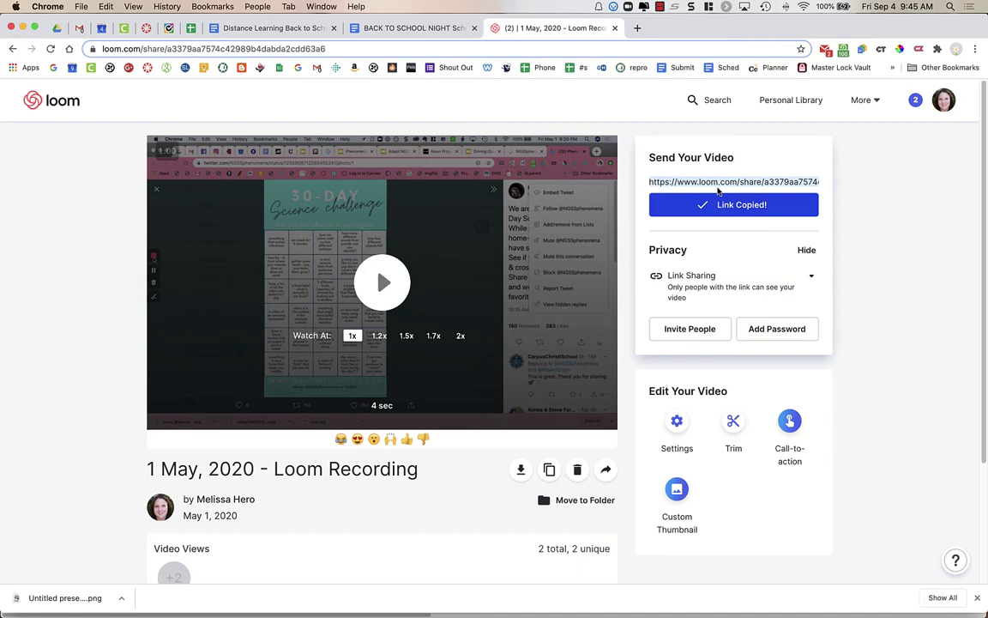
Step: Type 'Link to Video' in the emptied box and link it to the pasted Loom URL
{"action": "left_click", "coordinate": [145, 28]}
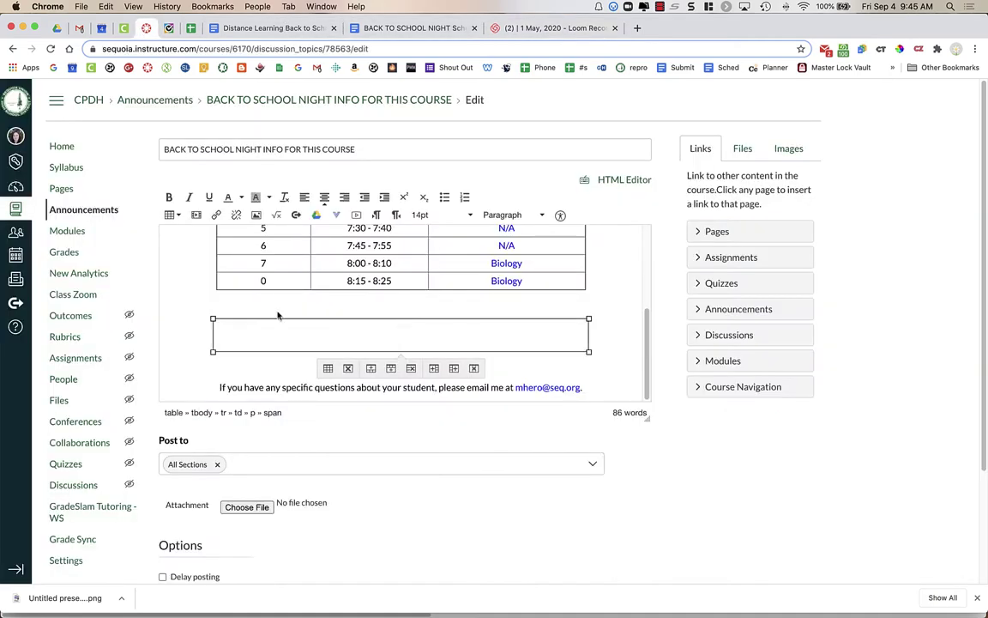
{"action": "type", "text": "Link to Video"}
{"action": "left_click_drag", "start_coordinate": [433, 336], "coordinate": [369, 336]}
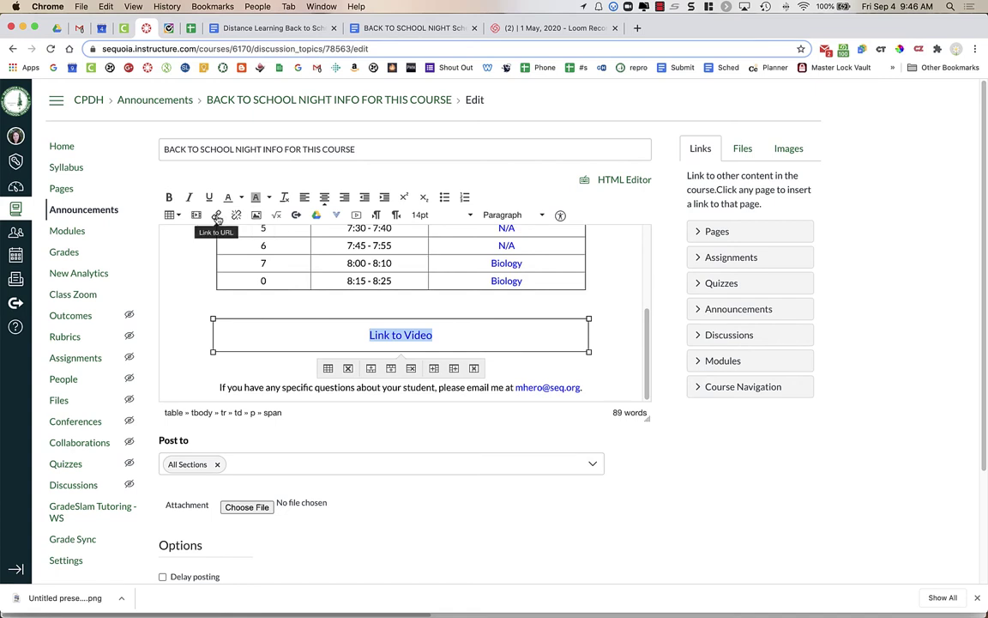
{"action": "left_click", "coordinate": [217, 215]}
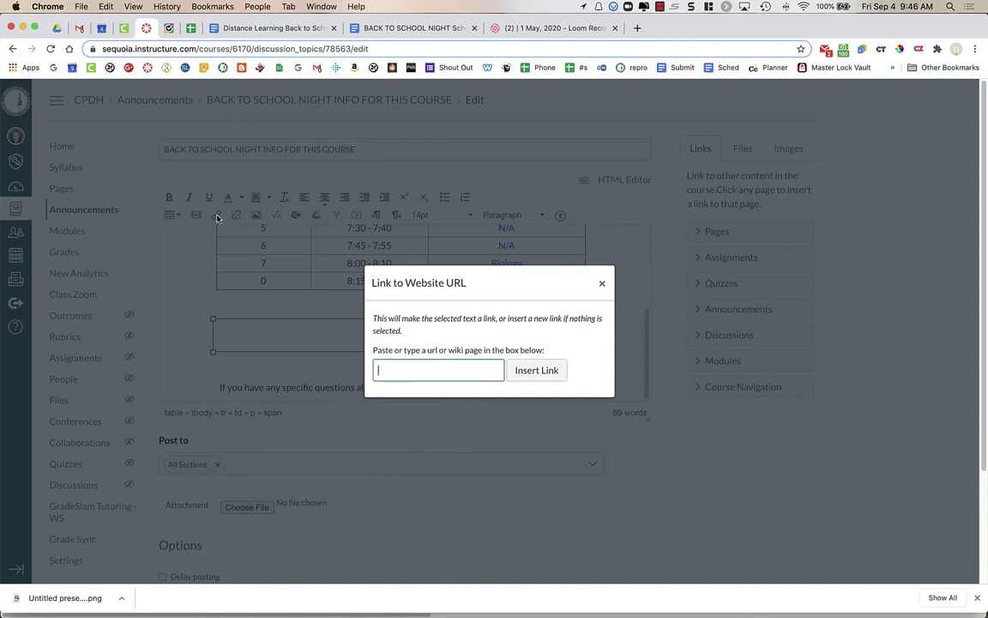
{"action": "key", "text": "cmd+v"}
{"action": "left_click", "coordinate": [536, 369]}
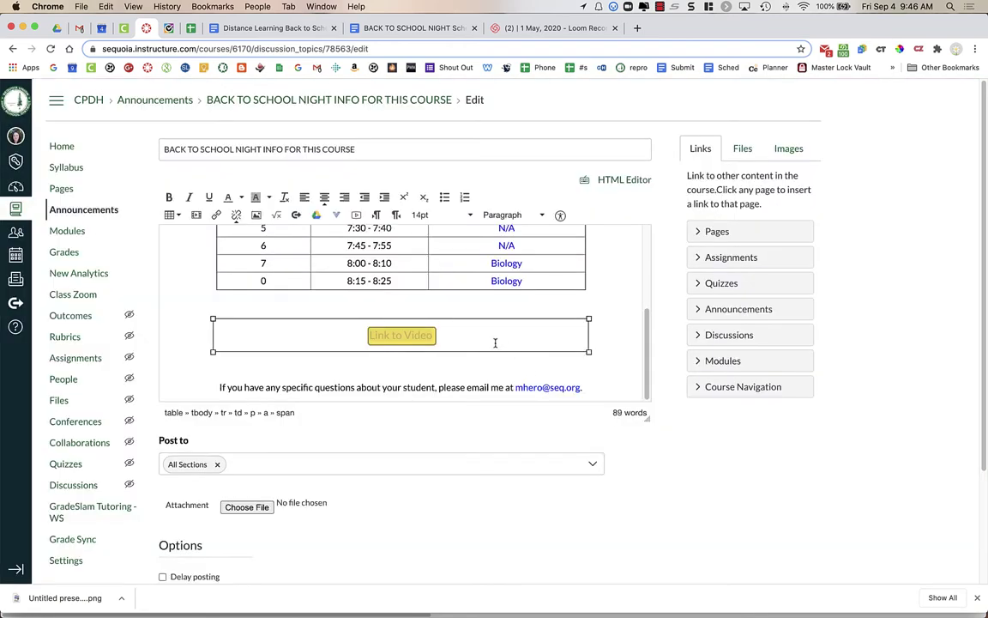
Step: Add a blank line above the Link to Video link in that cell
{"action": "left_click", "coordinate": [390, 347]}
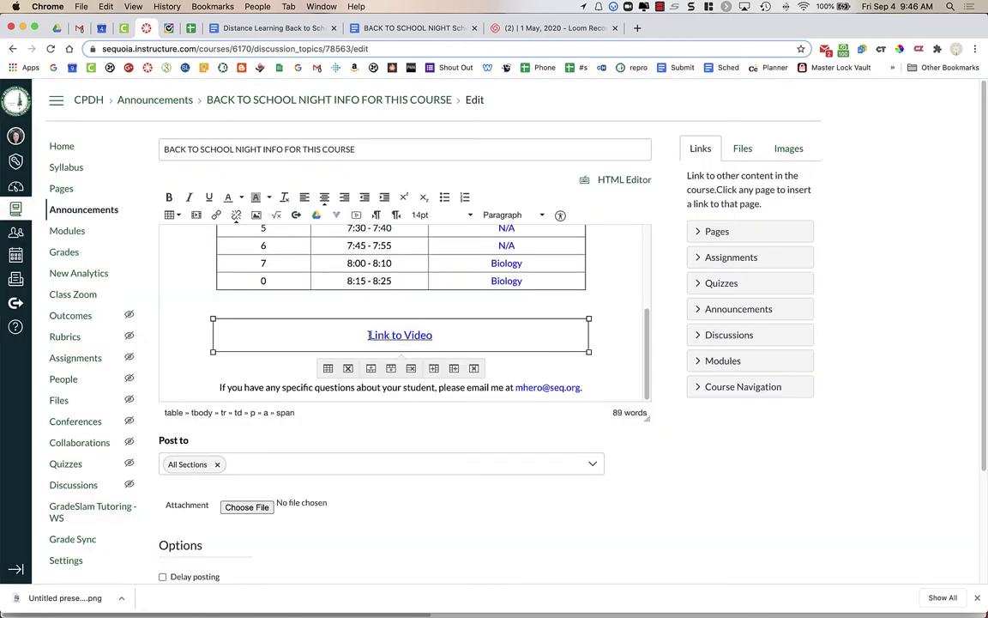
{"action": "left_click", "coordinate": [368, 334]}
{"action": "key", "text": "Return"}
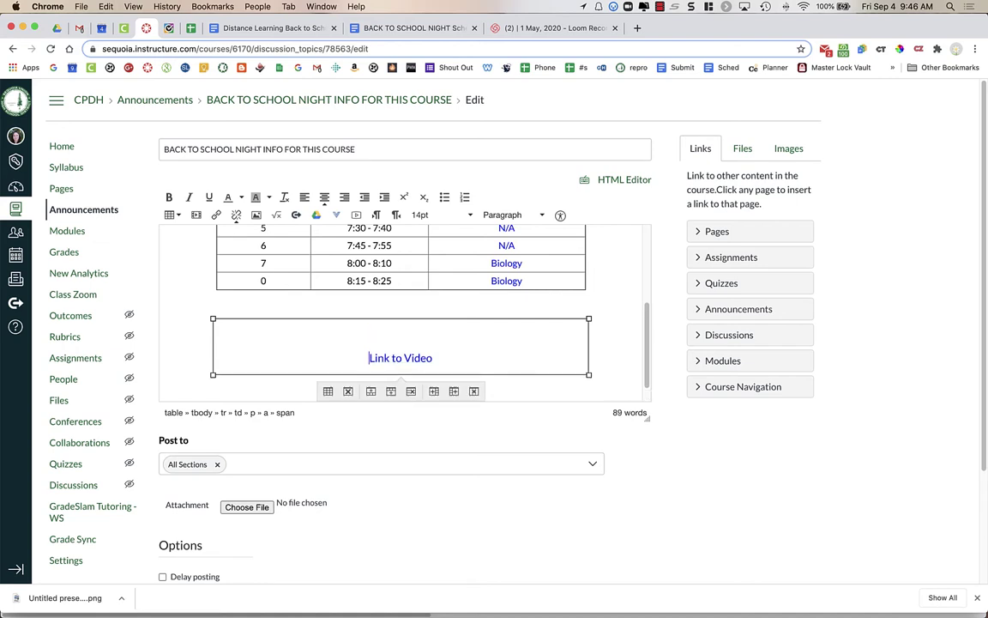
{"action": "left_click", "coordinate": [410, 334]}
Step: Copy the Responsive embed code for the 1 May, 2020 Loom recording
{"action": "left_click", "coordinate": [533, 28]}
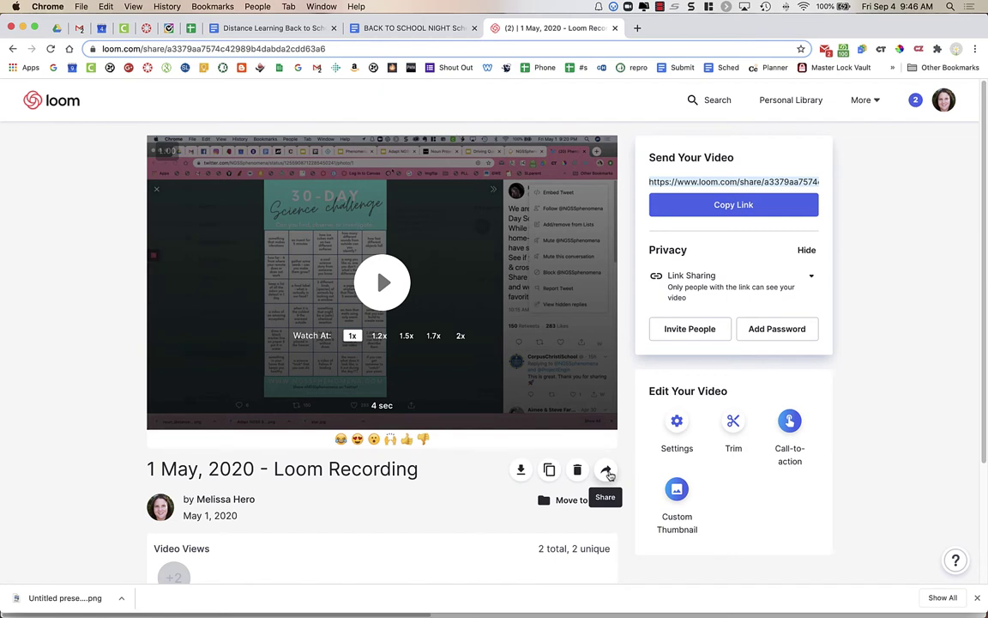
{"action": "left_click", "coordinate": [608, 474]}
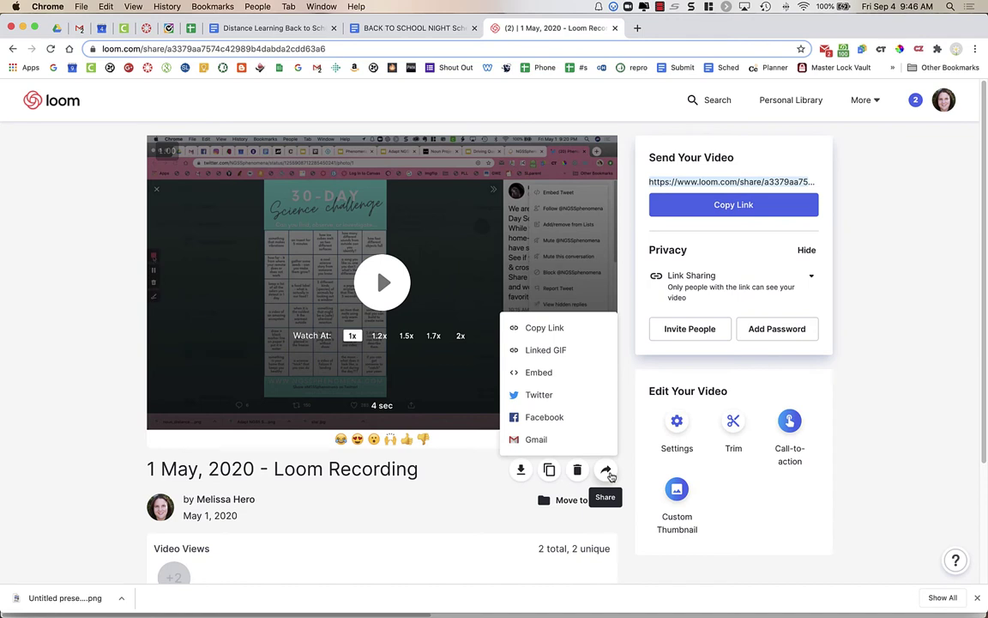
{"action": "left_click", "coordinate": [582, 375]}
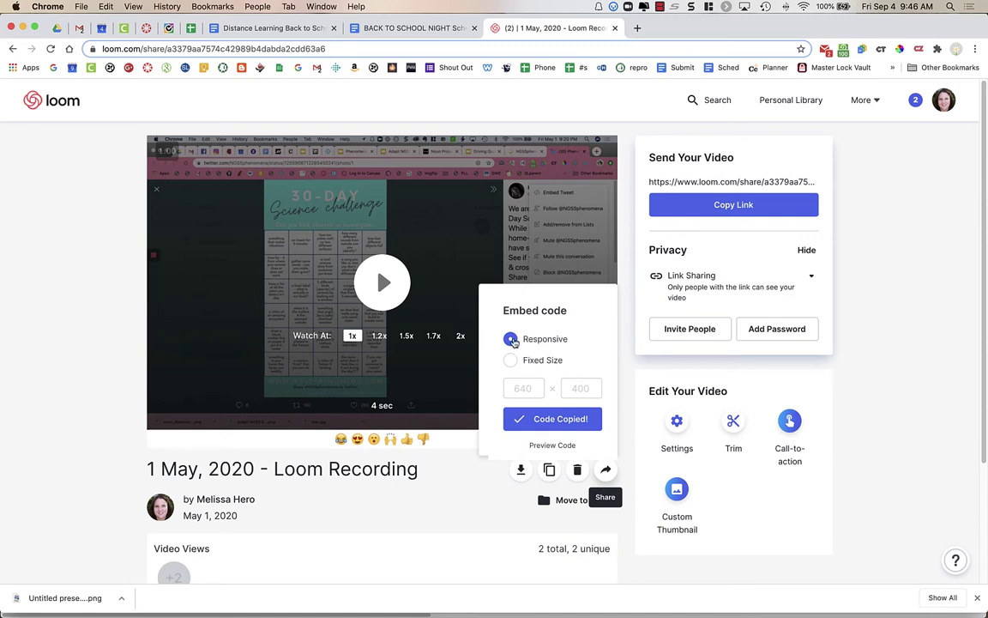
{"action": "left_click", "coordinate": [566, 421]}
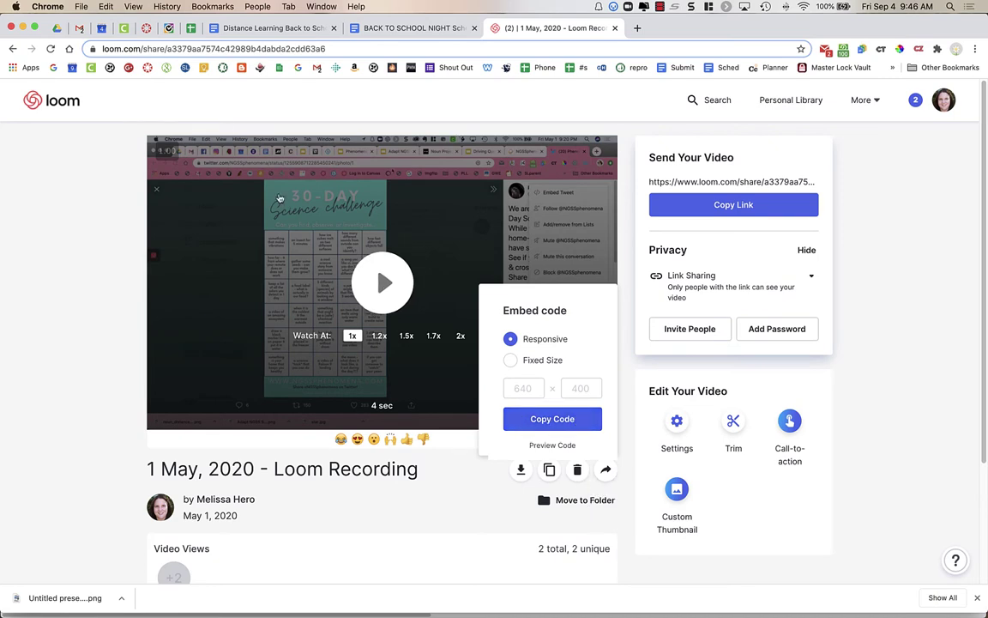
Step: Embed the Loom recording via Insert/edit media's Embed code on the blank line above Link to Video
{"action": "left_click", "coordinate": [147, 29]}
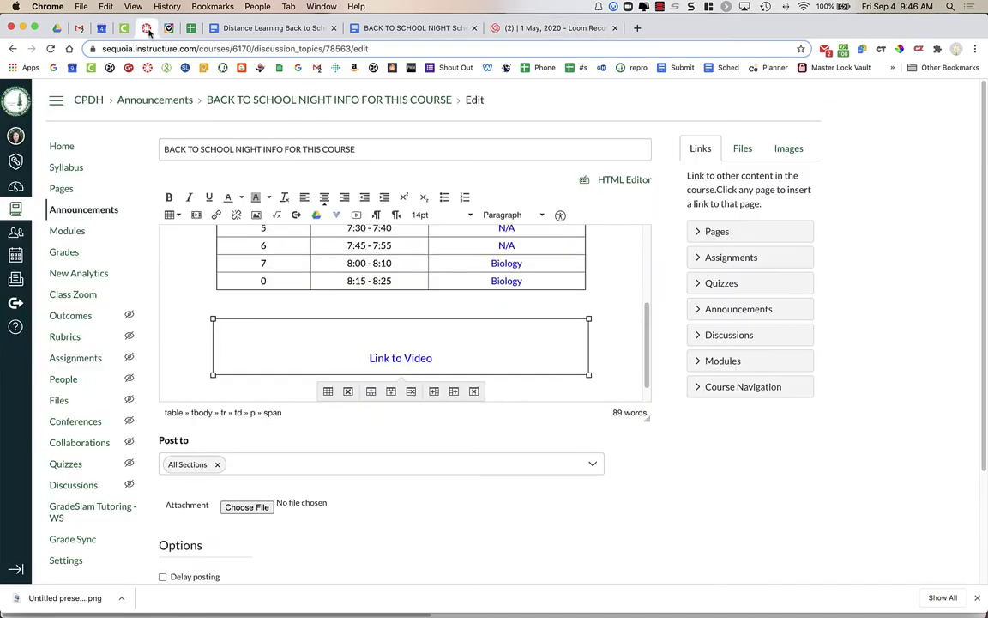
{"action": "left_click", "coordinate": [402, 332]}
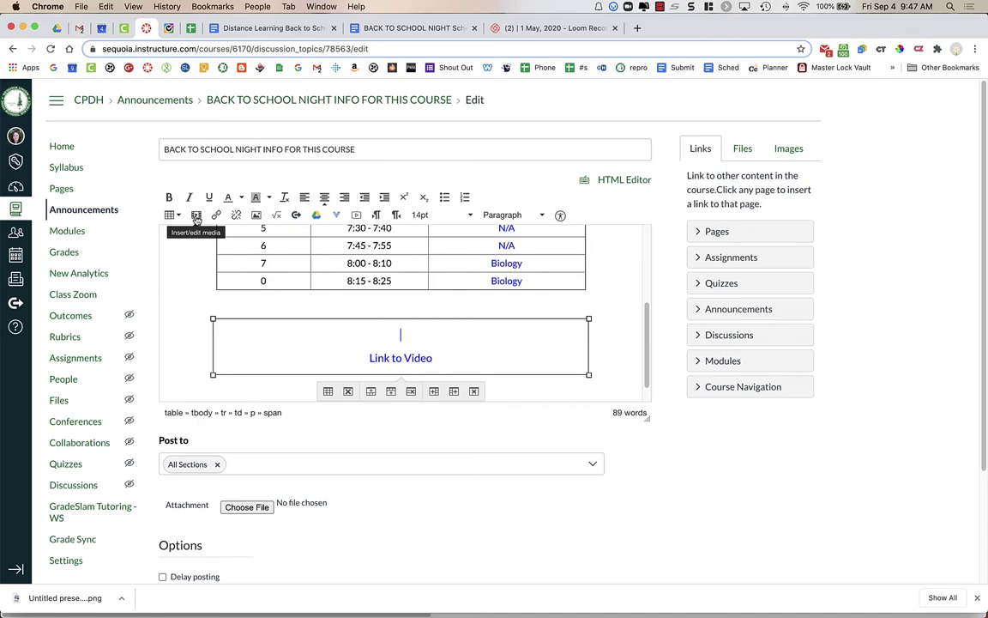
{"action": "left_click", "coordinate": [196, 216]}
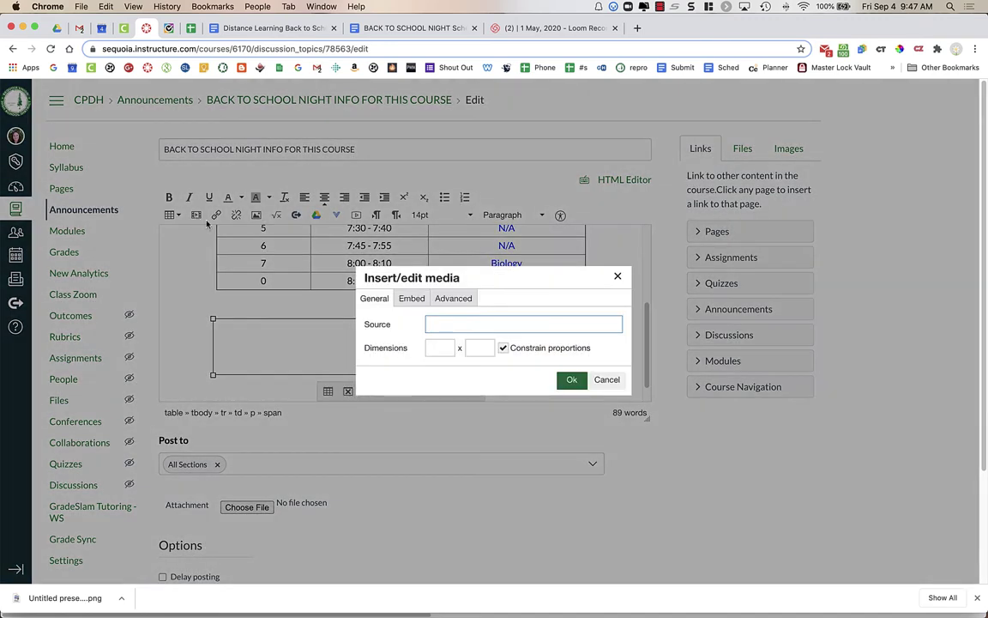
{"action": "left_click", "coordinate": [412, 299]}
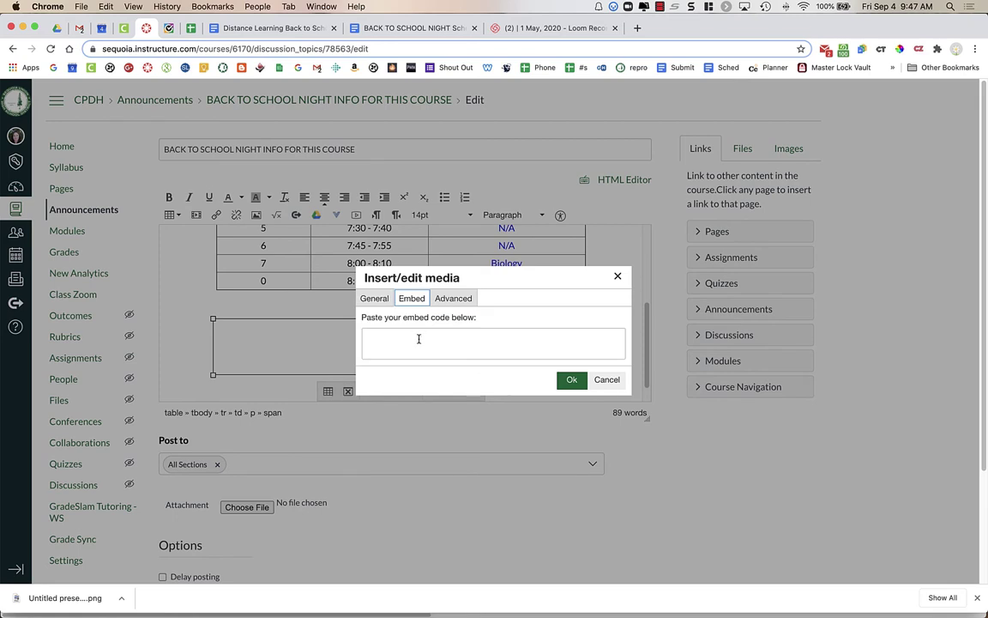
{"action": "key", "text": "super+v"}
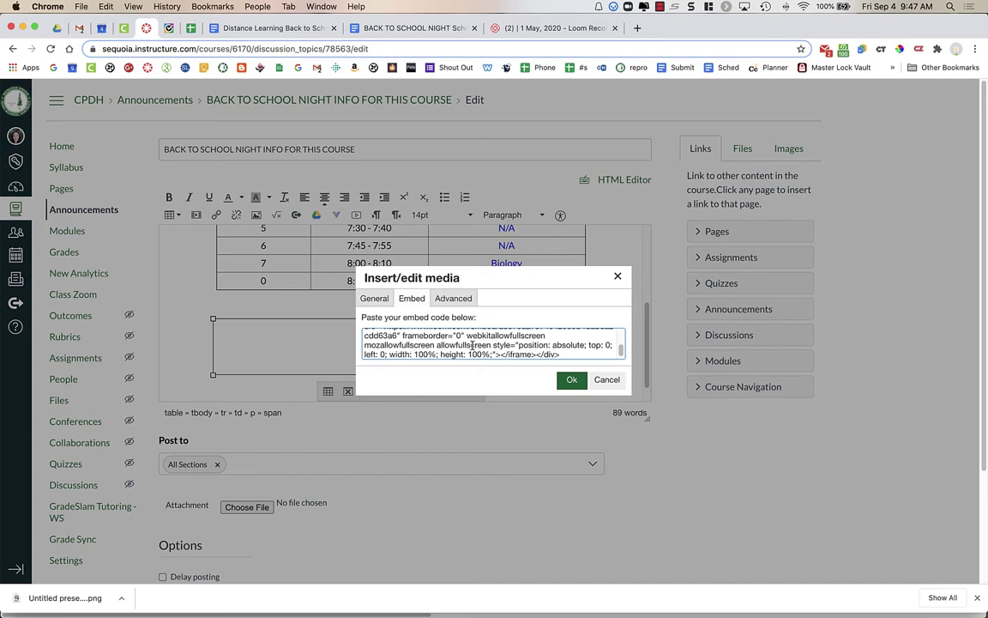
{"action": "left_click", "coordinate": [570, 379]}
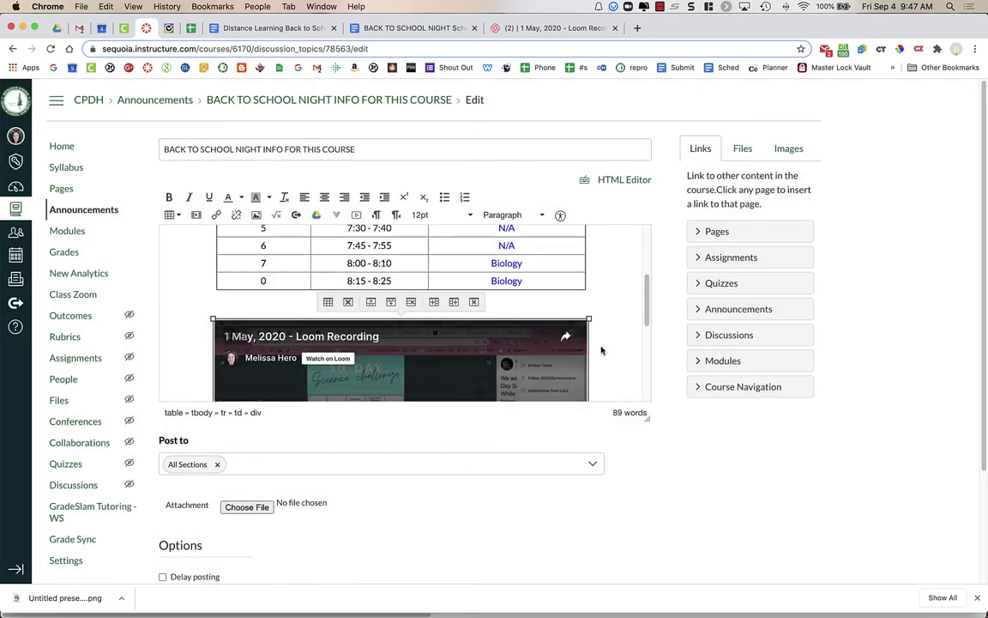
{"action": "scroll", "coordinate": [600, 346], "scroll_direction": "down", "scroll_amount": 2}
{"action": "scroll", "coordinate": [384, 348], "scroll_direction": "down", "scroll_amount": 3}
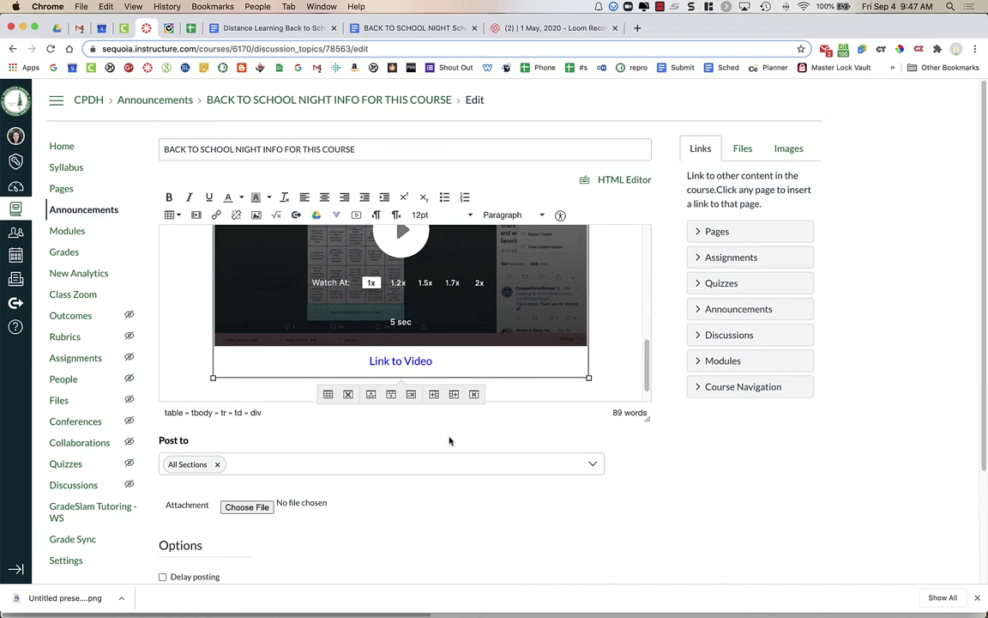
{"action": "scroll", "coordinate": [534, 293], "scroll_direction": "up", "scroll_amount": 5}
{"action": "scroll", "coordinate": [534, 294], "scroll_direction": "up", "scroll_amount": 3}
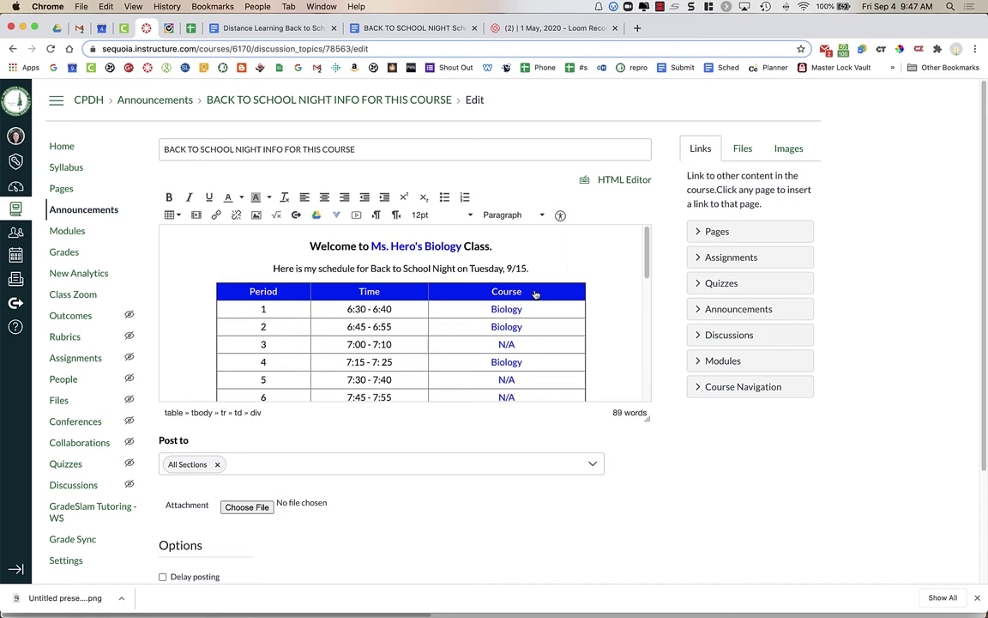
{"action": "scroll", "coordinate": [534, 293], "scroll_direction": "down", "scroll_amount": 8}
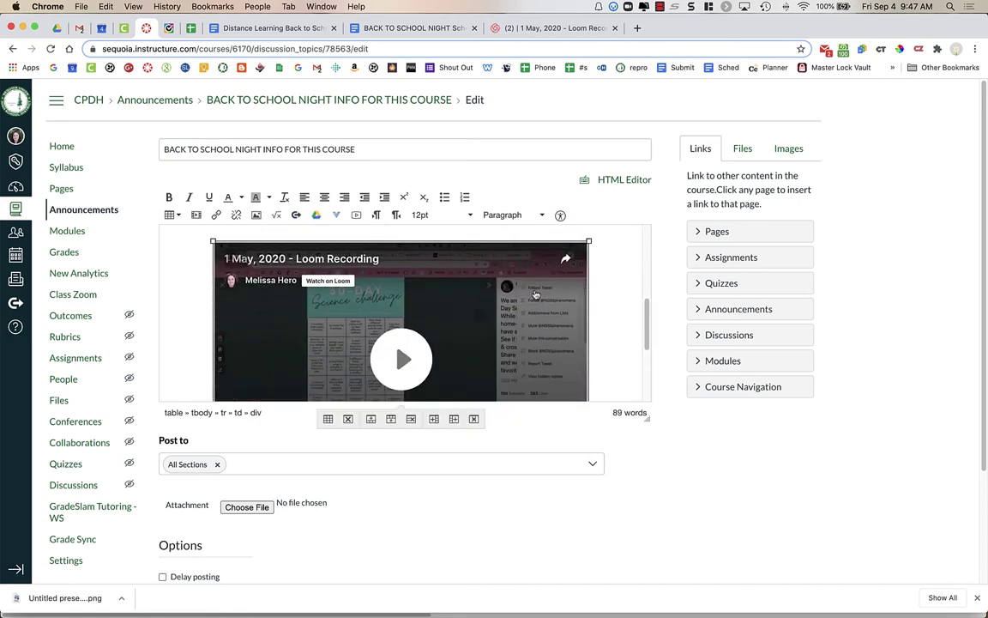
{"action": "scroll", "coordinate": [601, 315], "scroll_direction": "down", "scroll_amount": 2}
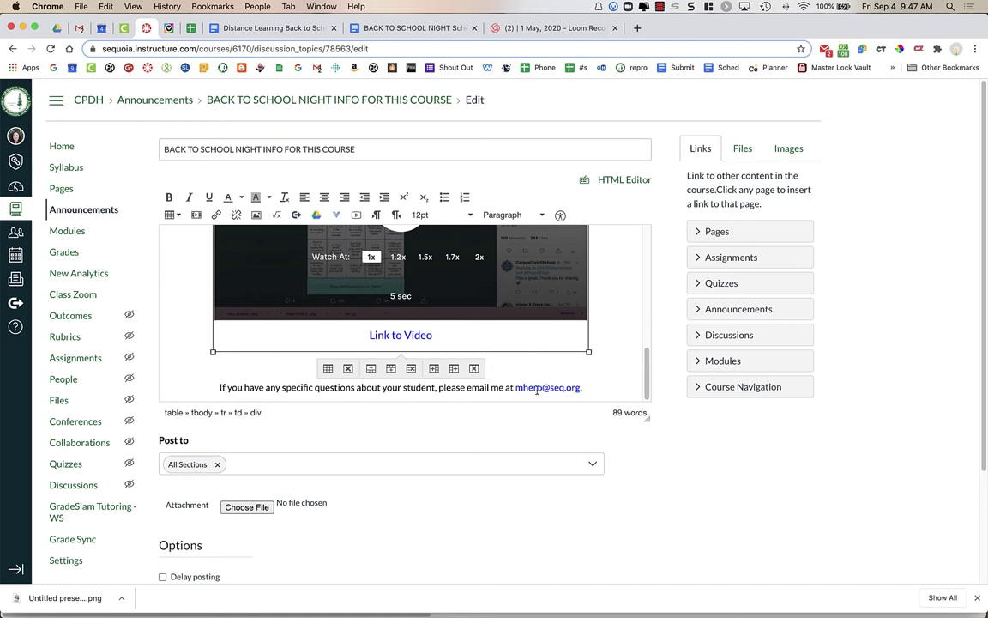
{"action": "scroll", "coordinate": [451, 499], "scroll_direction": "down", "scroll_amount": 1}
{"action": "scroll", "coordinate": [452, 500], "scroll_direction": "down", "scroll_amount": 4}
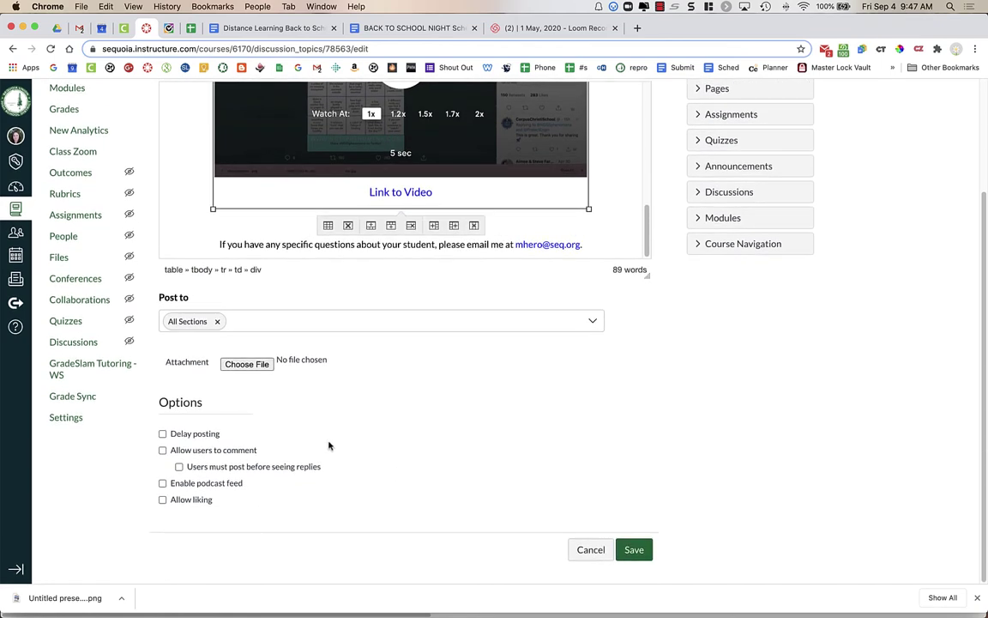
Step: Enable Delay posting and set Post At to Sep 14, 2020 8:00 pm
{"action": "left_click", "coordinate": [163, 434]}
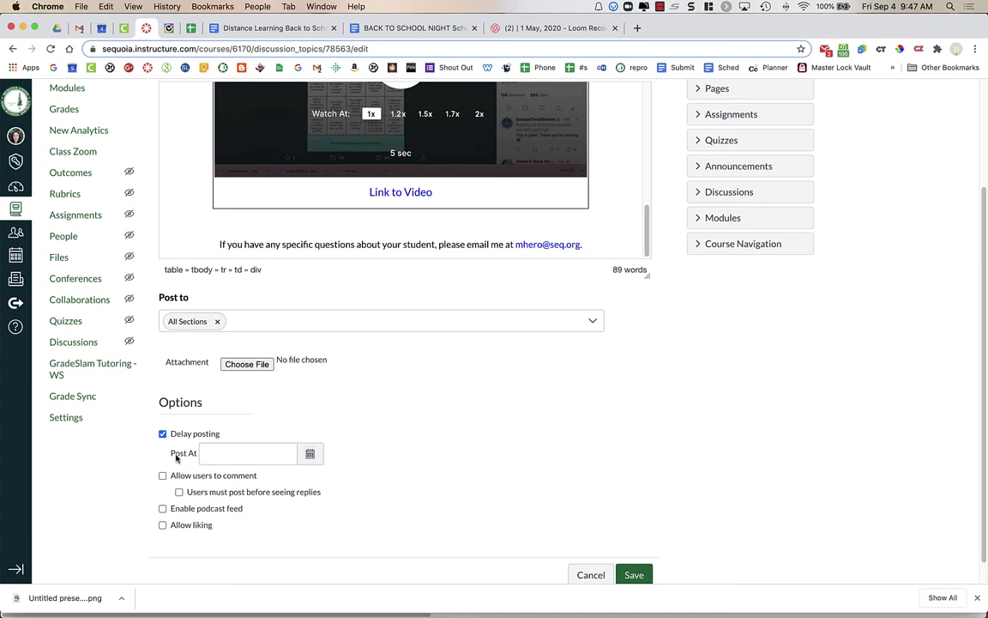
{"action": "left_click", "coordinate": [311, 455]}
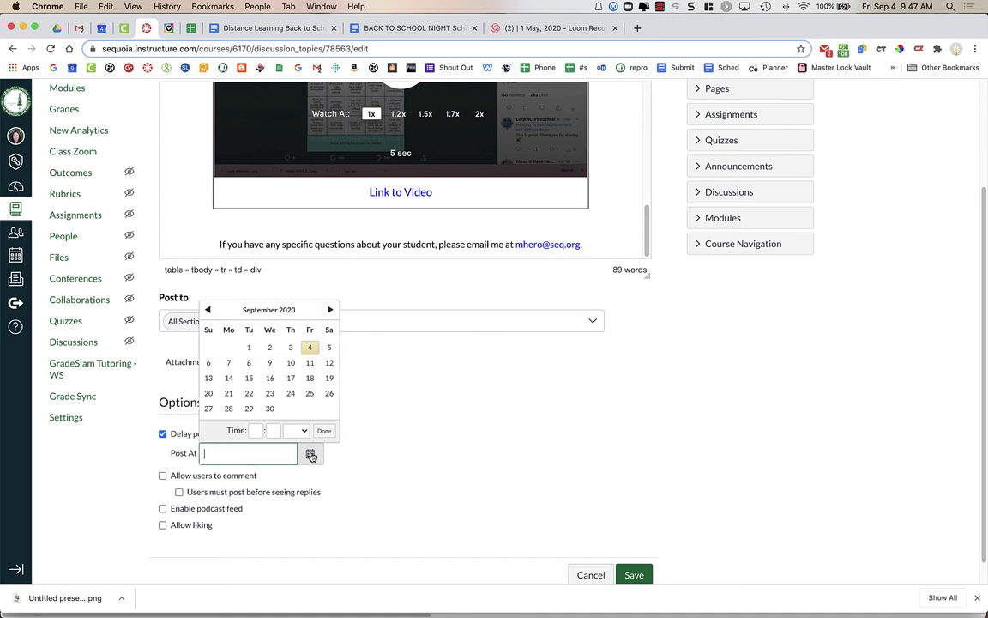
{"action": "left_click", "coordinate": [229, 379]}
{"action": "left_click", "coordinate": [256, 430]}
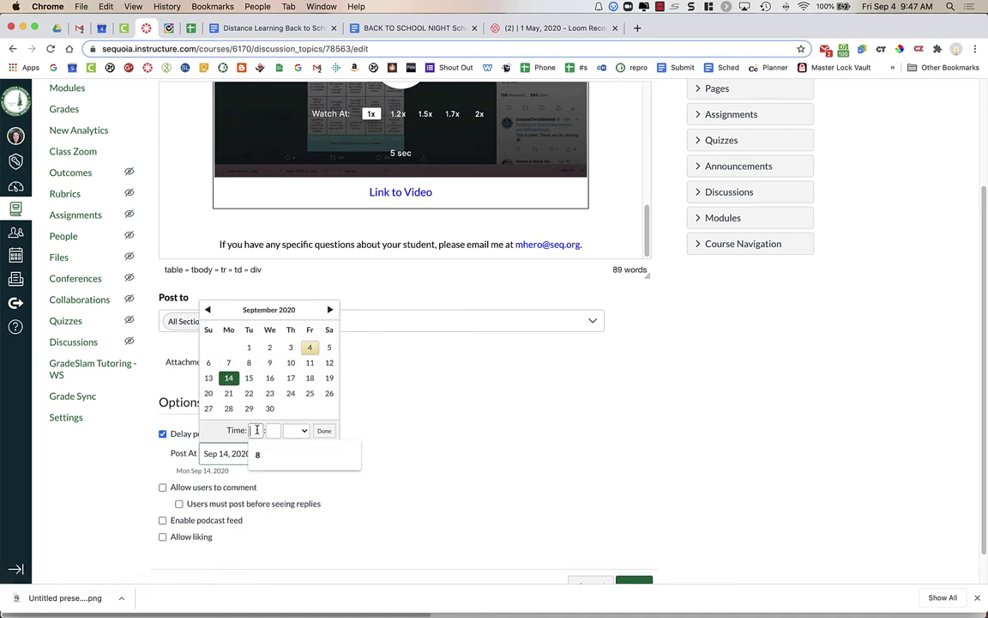
{"action": "type", "text": "8"}
{"action": "left_click", "coordinate": [273, 430]}
{"action": "type", "text": "00"}
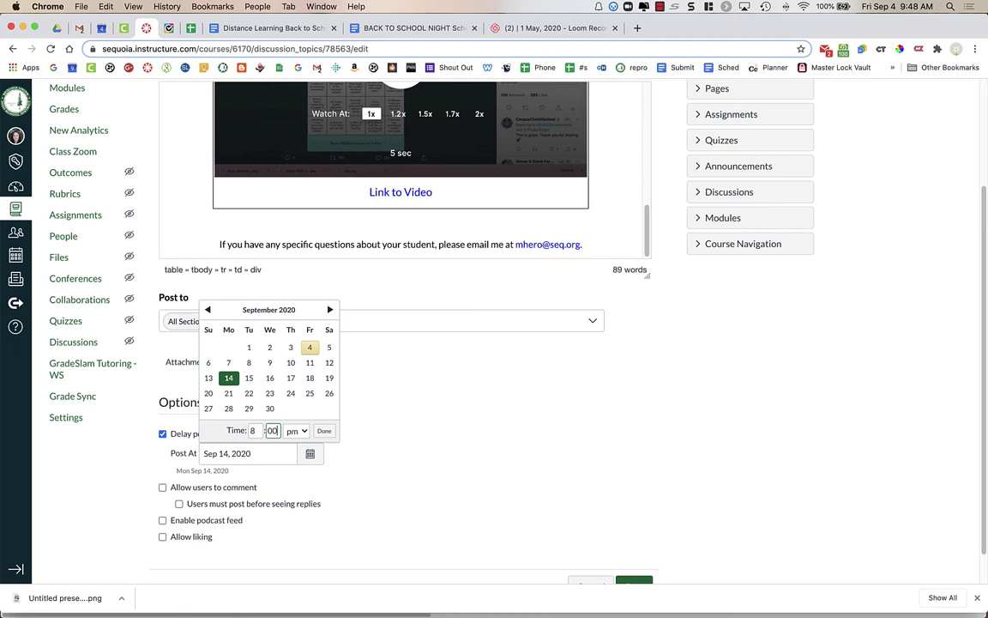
{"action": "left_click", "coordinate": [323, 431]}
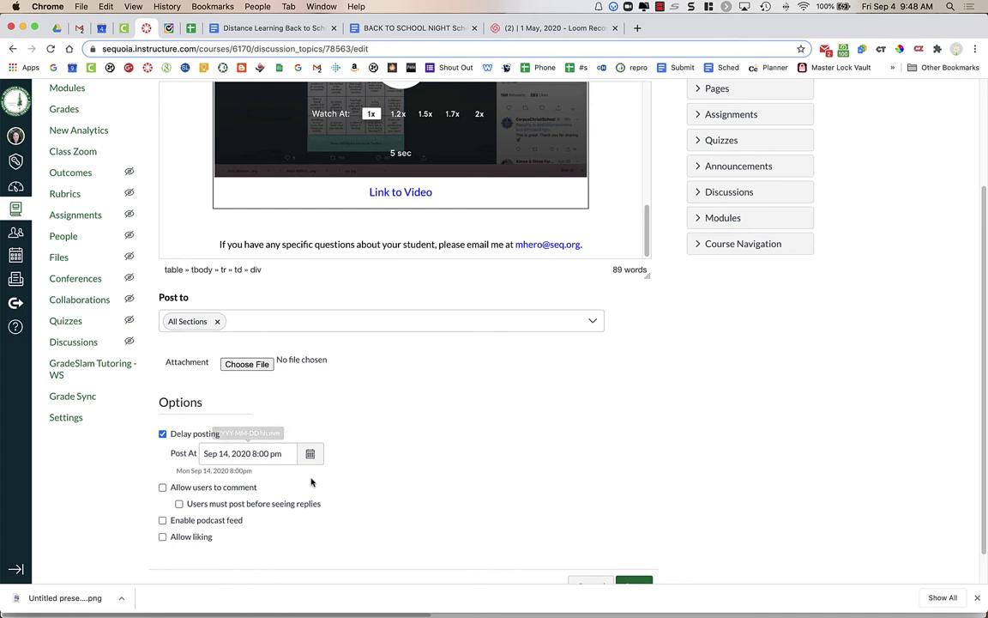
{"action": "scroll", "coordinate": [366, 501], "scroll_direction": "down", "scroll_amount": 2}
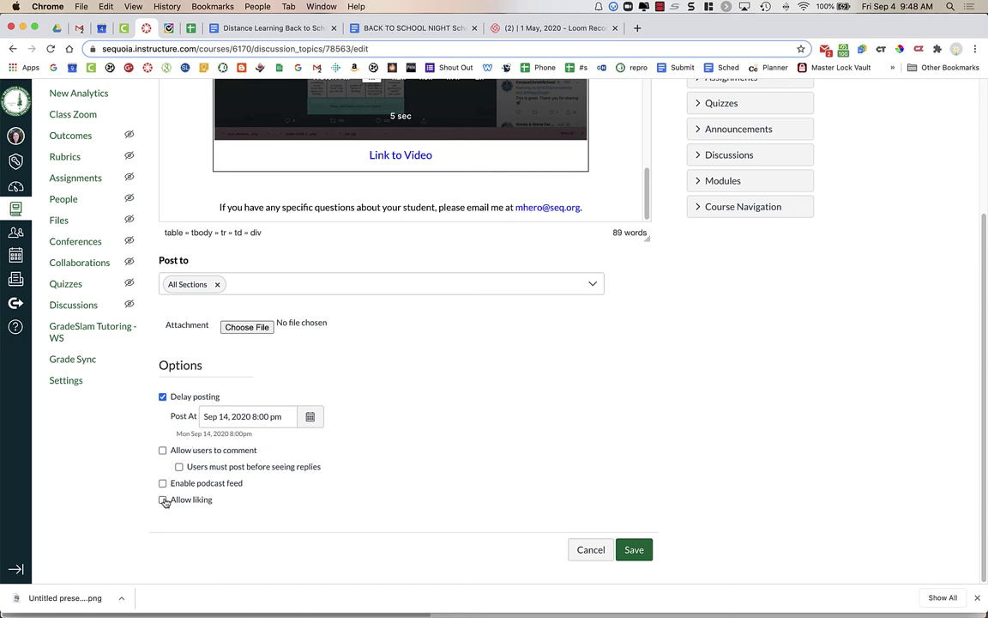
Step: Save the announcement with its delayed posting date
{"action": "left_click", "coordinate": [635, 550]}
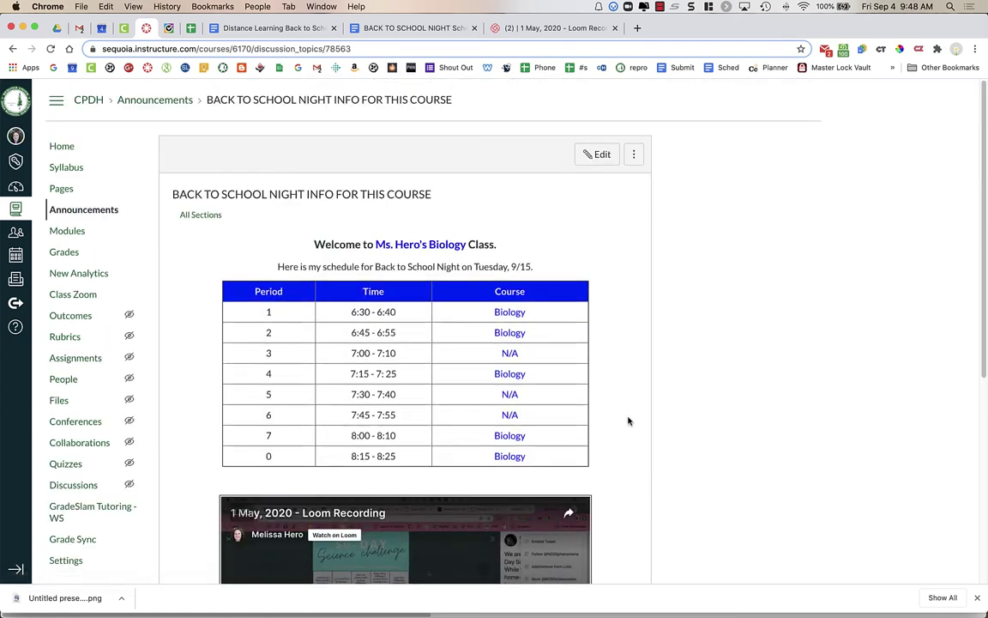
{"action": "scroll", "coordinate": [628, 420], "scroll_direction": "down", "scroll_amount": 5}
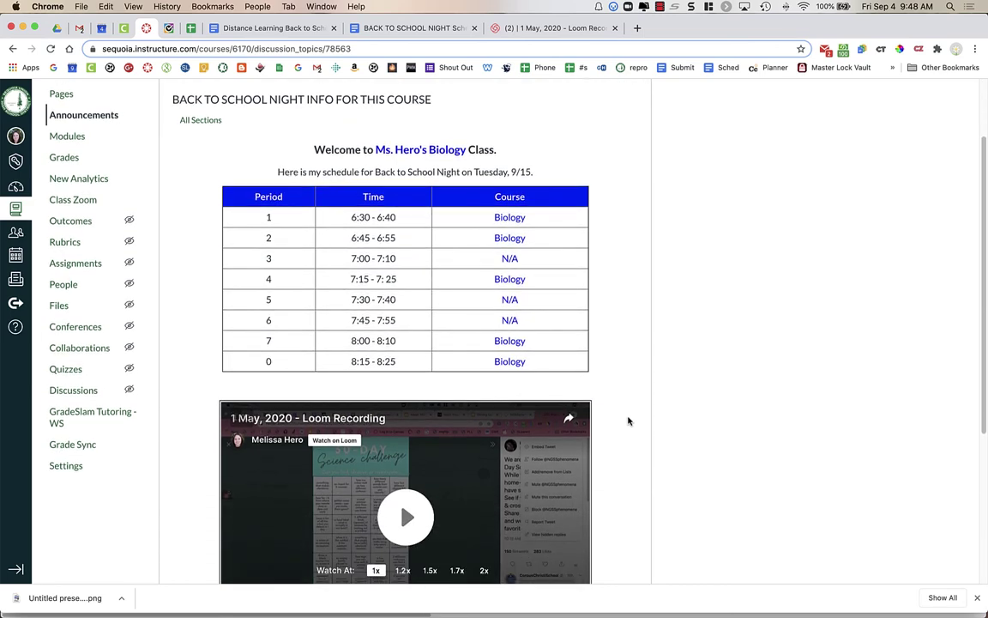
{"action": "scroll", "coordinate": [628, 420], "scroll_direction": "down", "scroll_amount": 2}
Step: Play and pause the embedded Loom video to confirm it works
{"action": "left_click", "coordinate": [406, 398]}
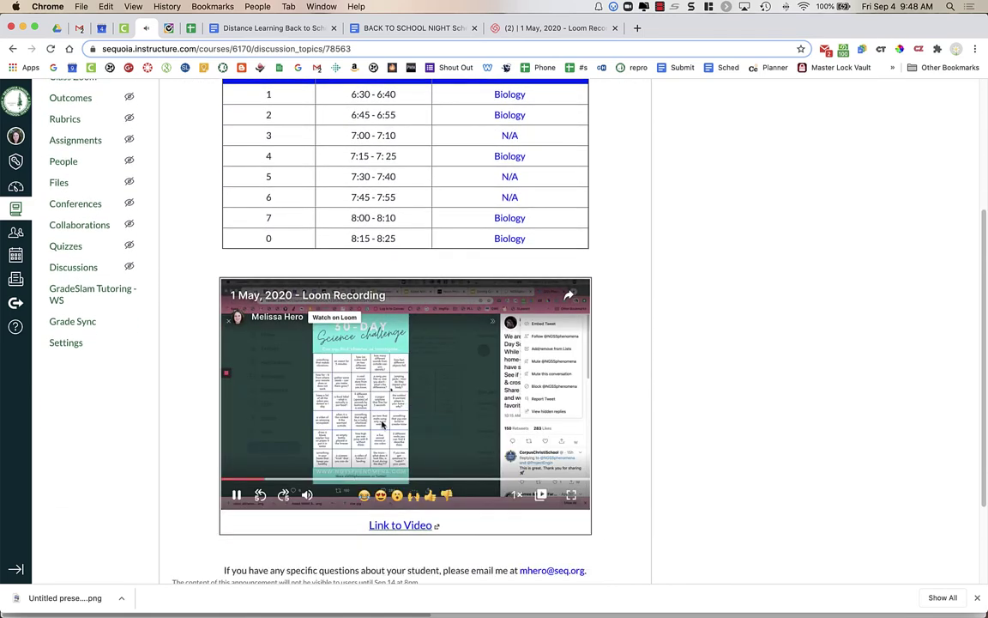
{"action": "left_click", "coordinate": [236, 496]}
{"action": "scroll", "coordinate": [387, 537], "scroll_direction": "down", "scroll_amount": 1}
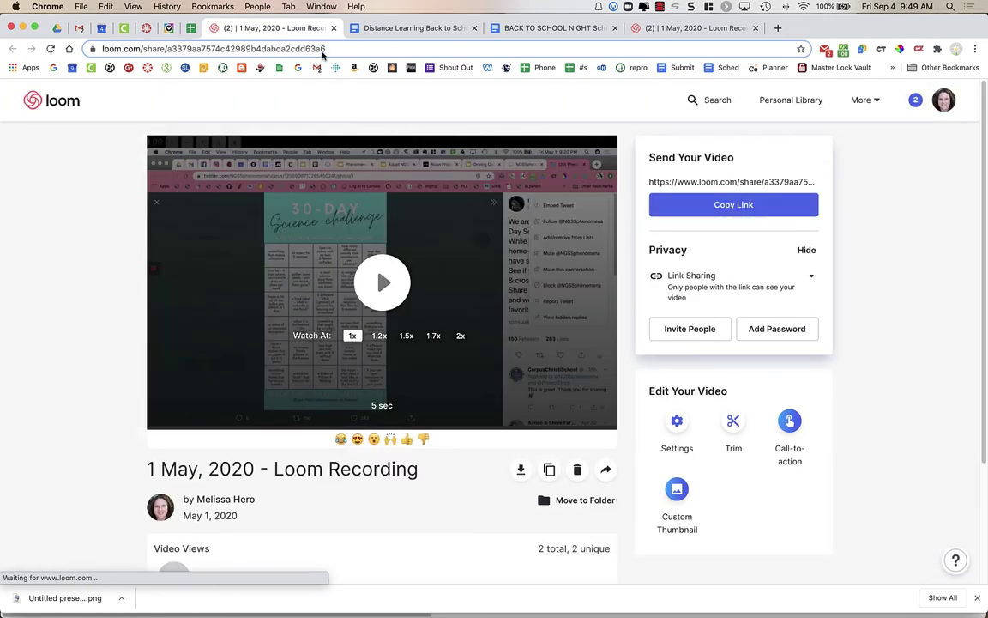
Step: Load the Loom share URL in an Incognito window to verify public access, then close it
{"action": "left_click", "coordinate": [327, 48]}
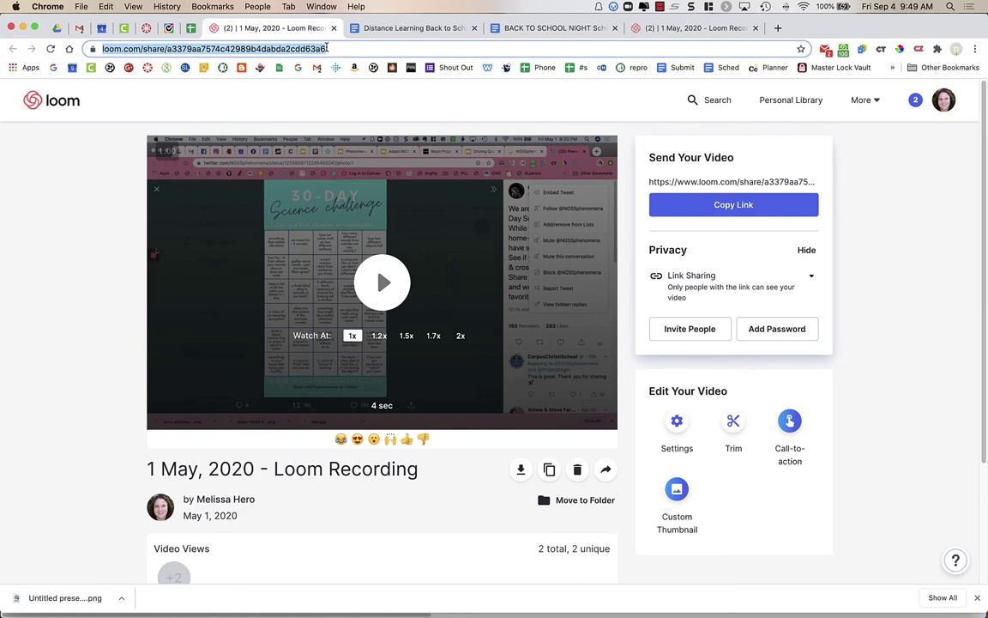
{"action": "key", "text": "super+shift+n"}
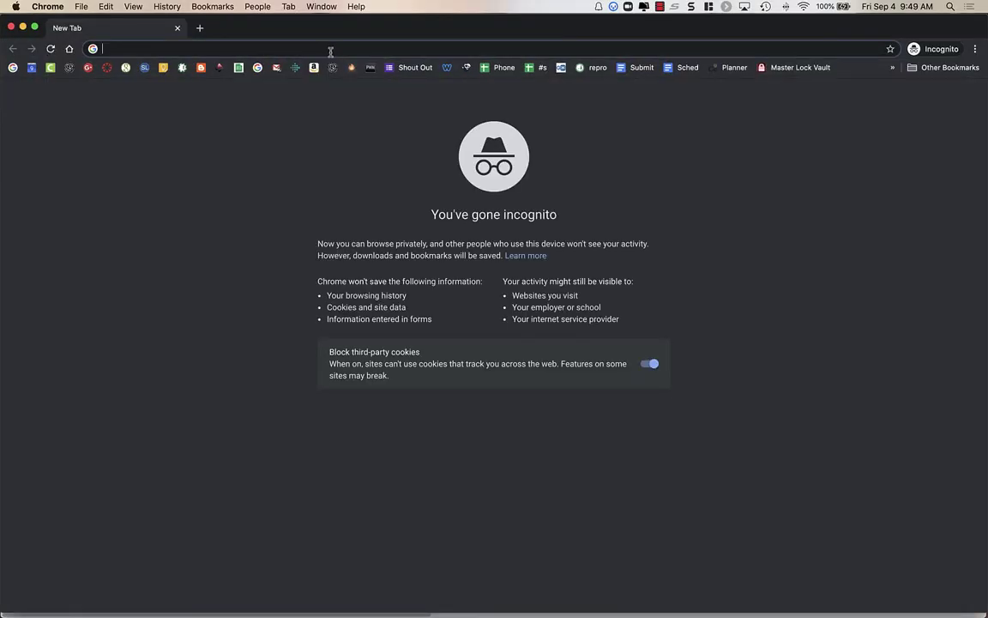
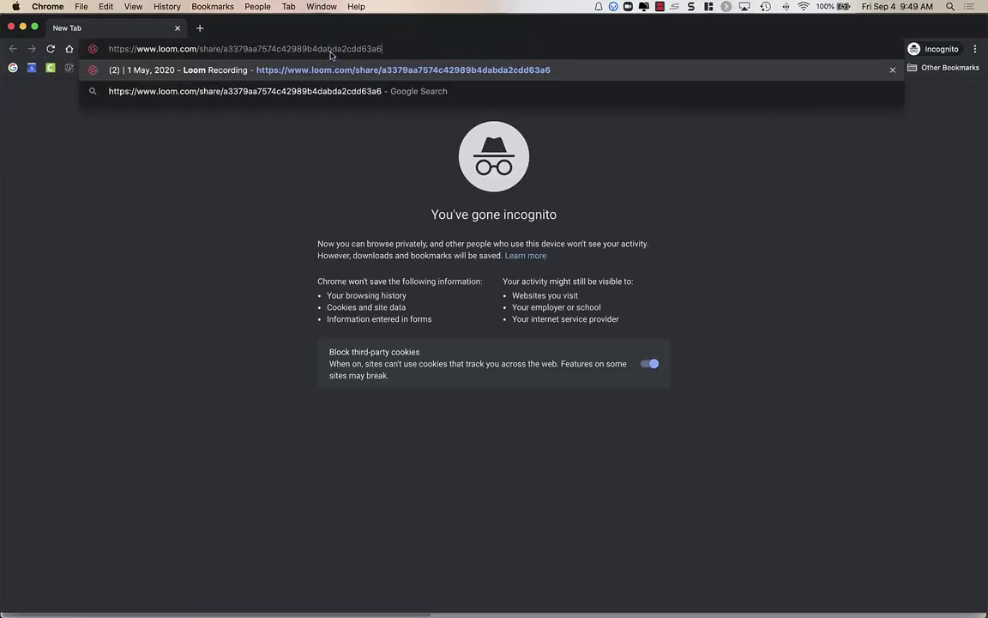
{"action": "key", "text": "Return"}
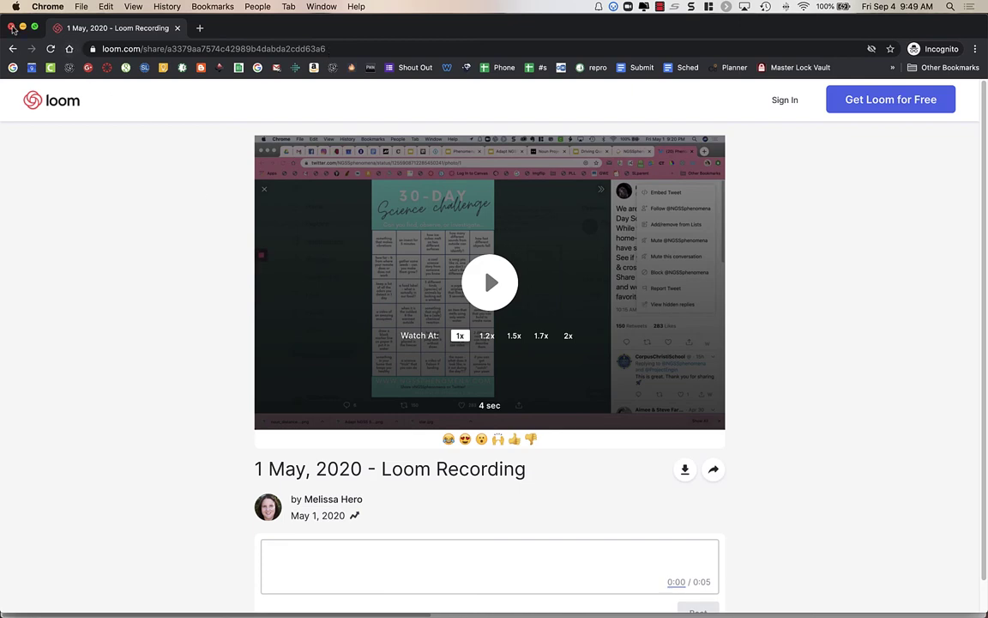
{"action": "left_click", "coordinate": [13, 27]}
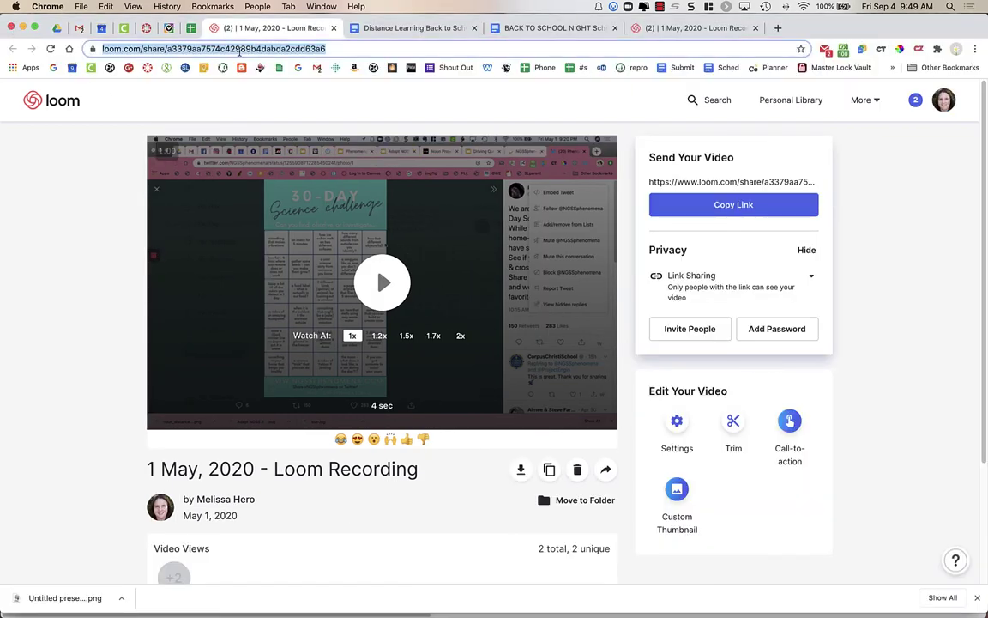
Step: Back on the saved announcement, highlight the note that it stays hidden until Sep 14 at 8pm
{"action": "left_click", "coordinate": [146, 27]}
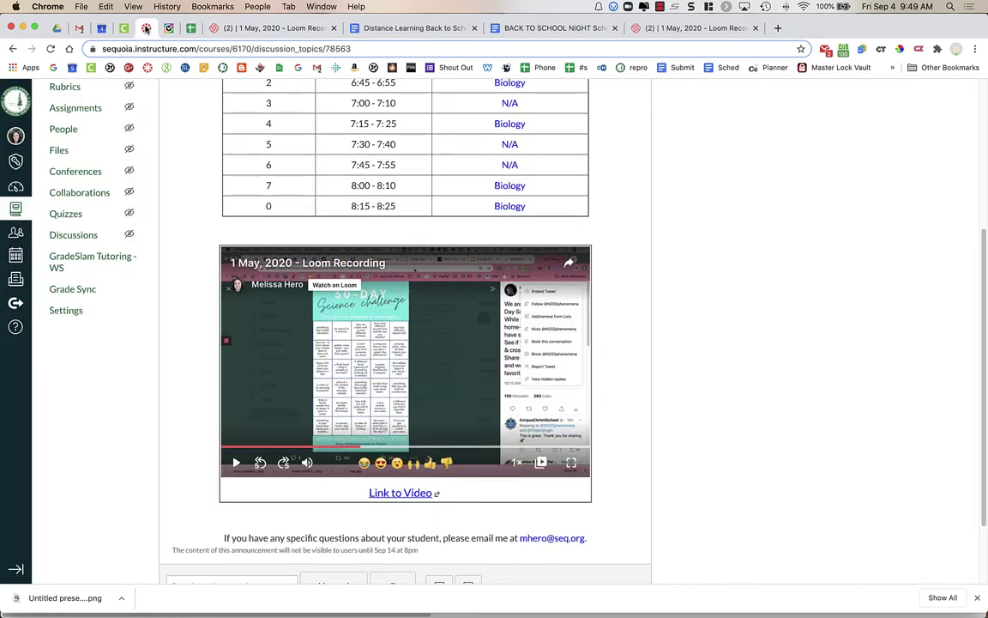
{"action": "scroll", "coordinate": [227, 365], "scroll_direction": "down", "scroll_amount": 3}
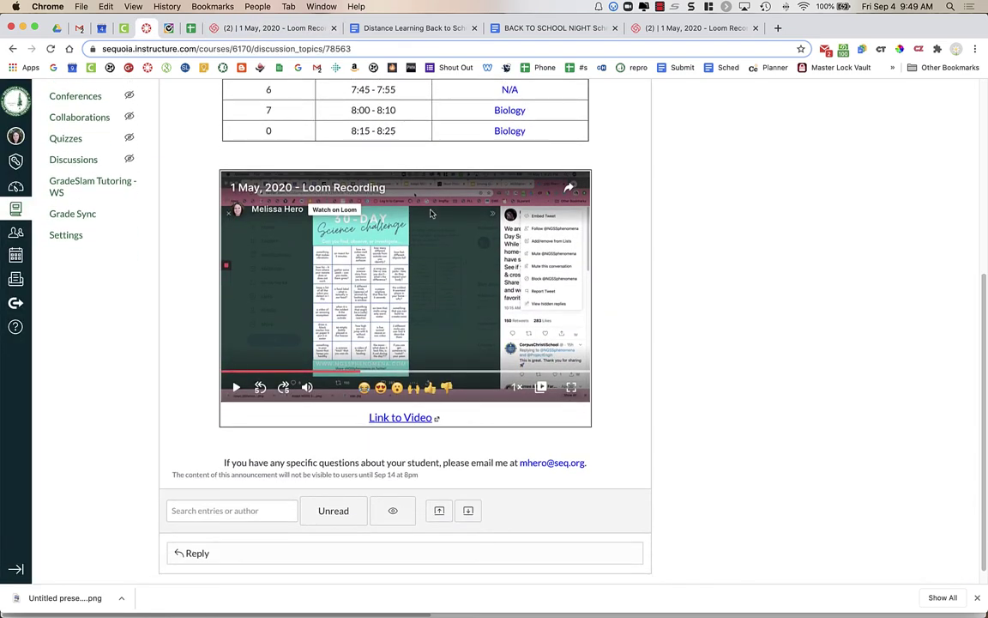
{"action": "scroll", "coordinate": [403, 377], "scroll_direction": "down", "scroll_amount": 1}
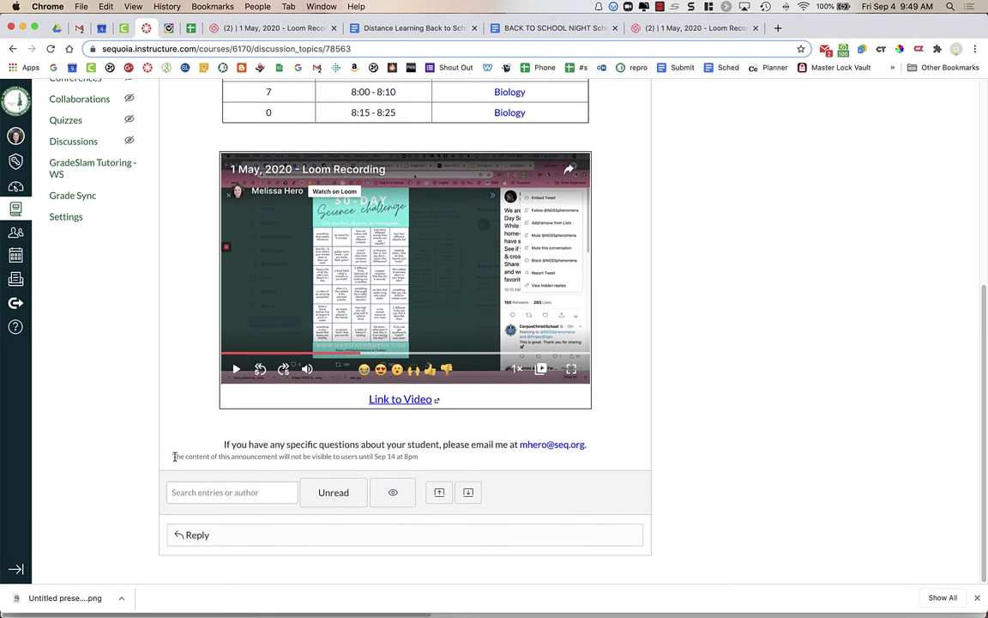
{"action": "left_click_drag", "start_coordinate": [173, 456], "coordinate": [426, 459]}
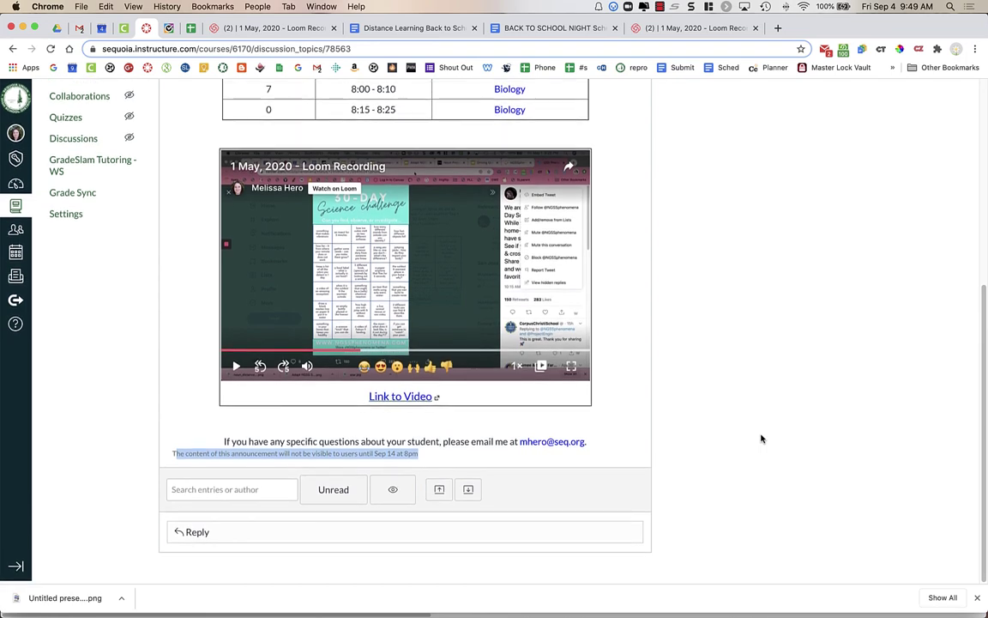
{"action": "scroll", "coordinate": [761, 439], "scroll_direction": "up", "scroll_amount": 1}
{"action": "scroll", "coordinate": [761, 438], "scroll_direction": "up", "scroll_amount": 5}
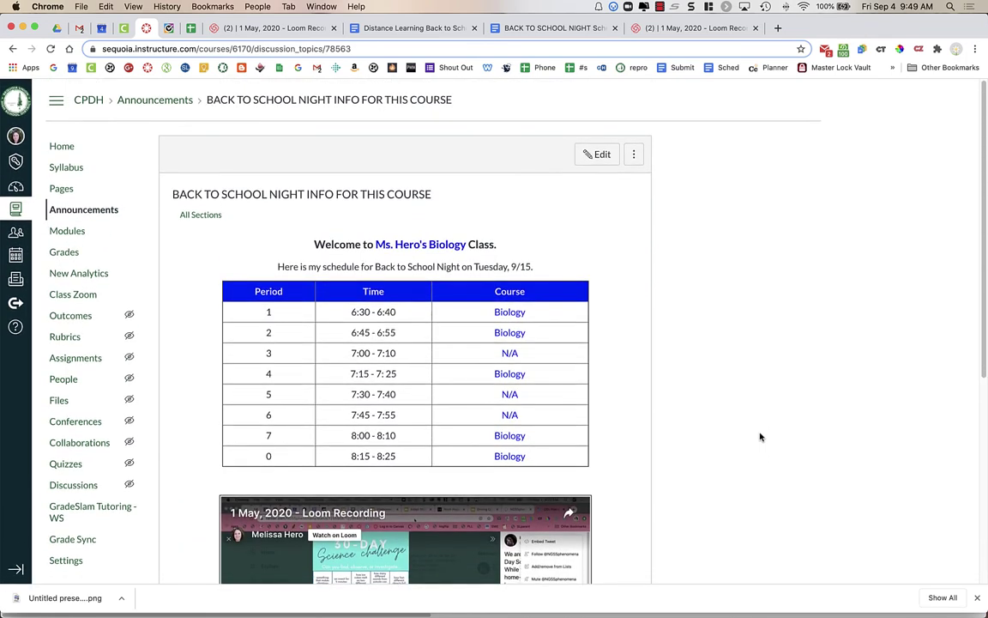
Step: Go to the Canvas PD - Hero (CPDH) course home page with its Recent Announcements
{"action": "left_click", "coordinate": [62, 146]}
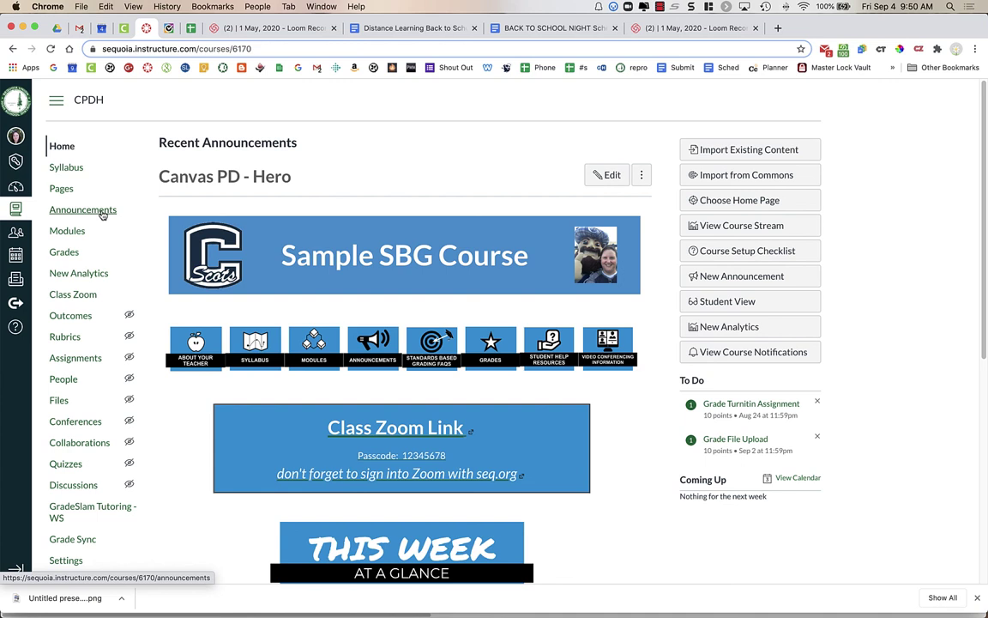
Step: Reopen 'BACK TO SCHOOL NIGHT INFO FOR THIS COURSE' from the Announcements list, delayed until Sep 14, 2020 8pm
{"action": "left_click", "coordinate": [102, 212]}
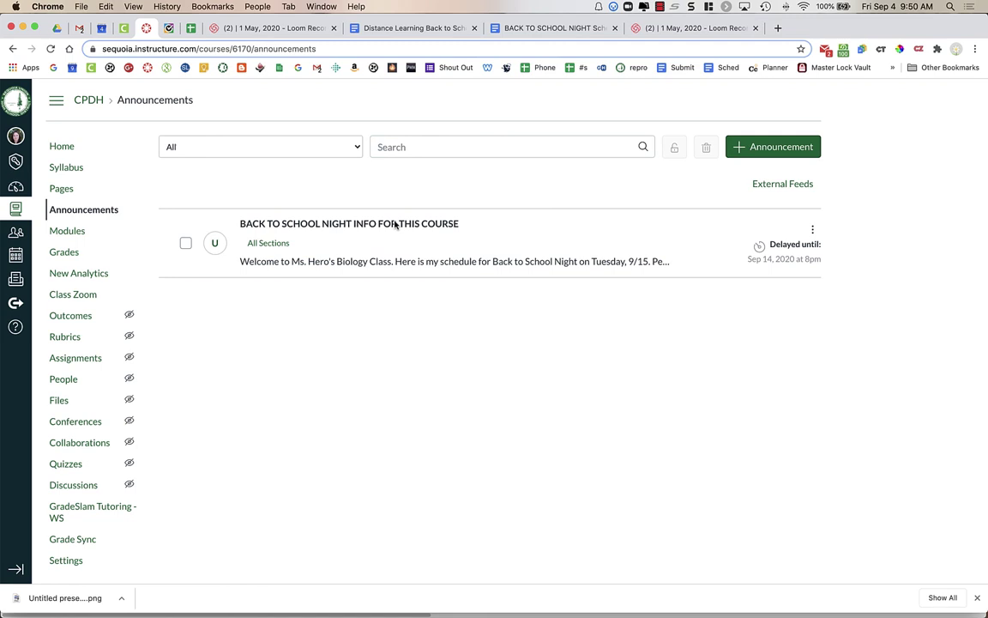
{"action": "left_click", "coordinate": [342, 225]}
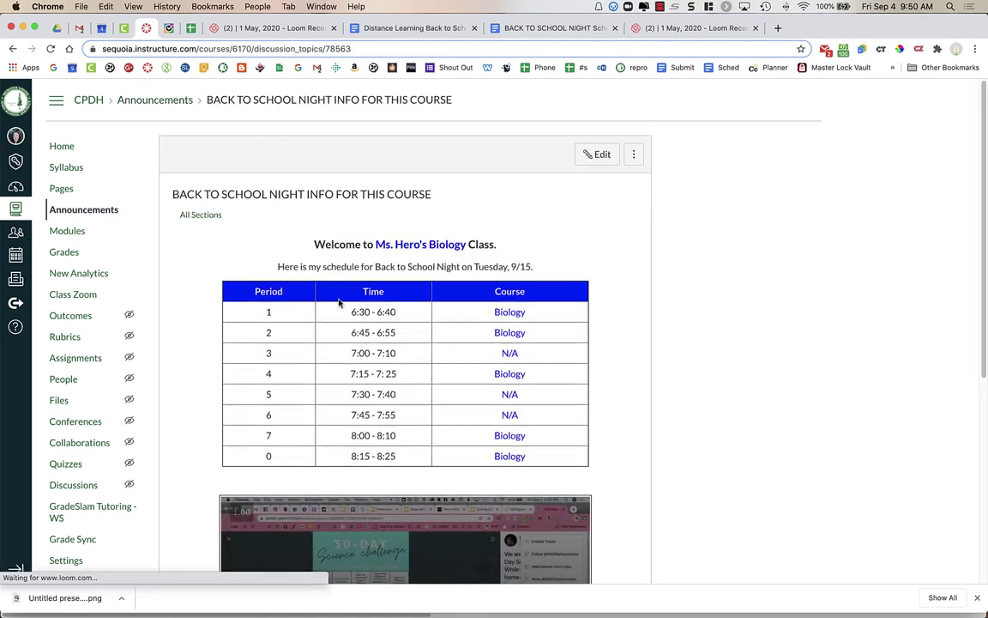
{"action": "scroll", "coordinate": [443, 306], "scroll_direction": "down", "scroll_amount": 8}
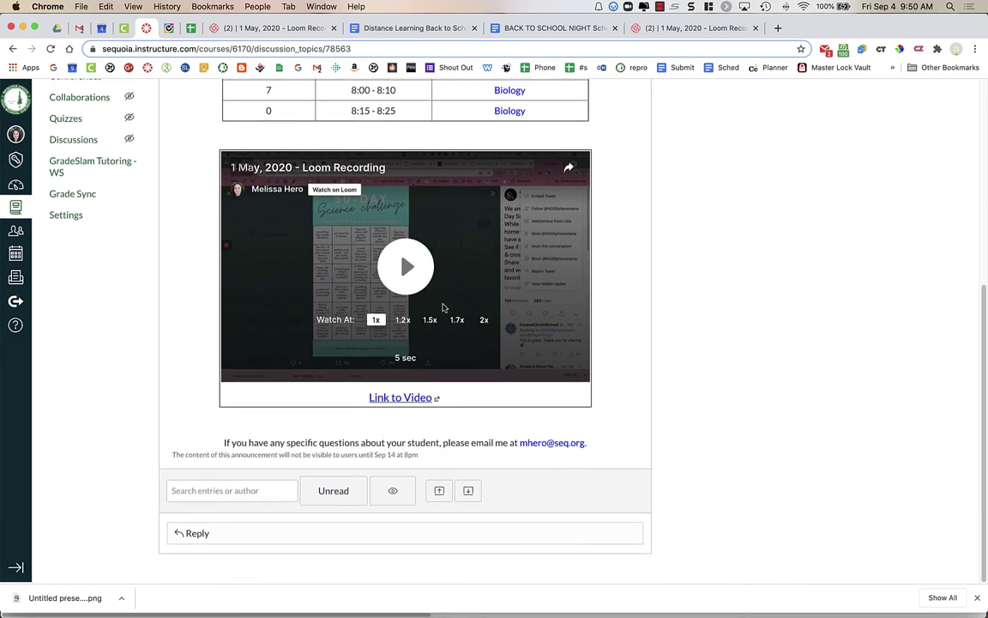
{"action": "scroll", "coordinate": [444, 306], "scroll_direction": "up", "scroll_amount": 8}
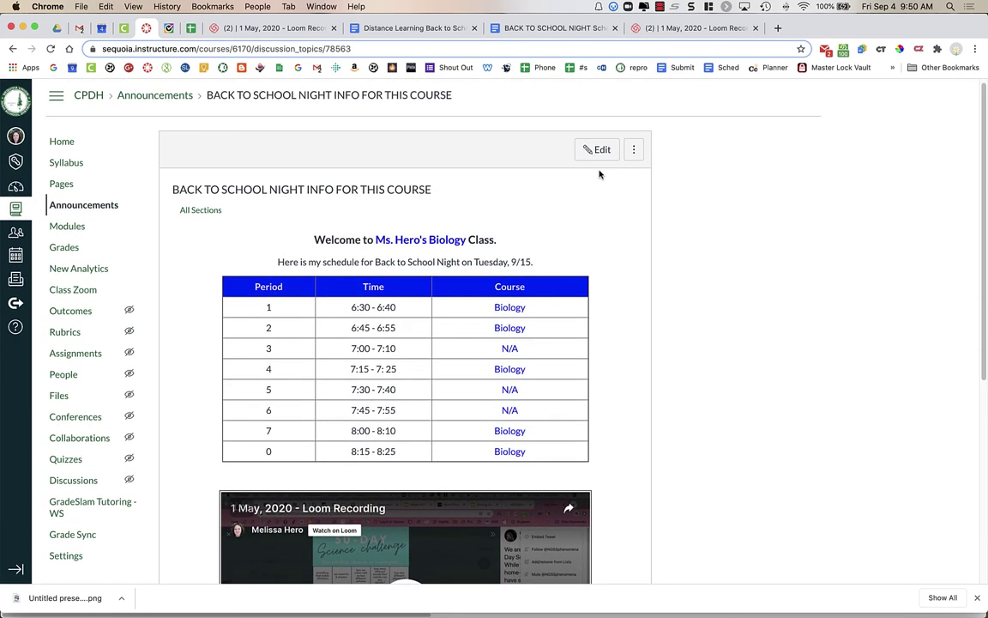